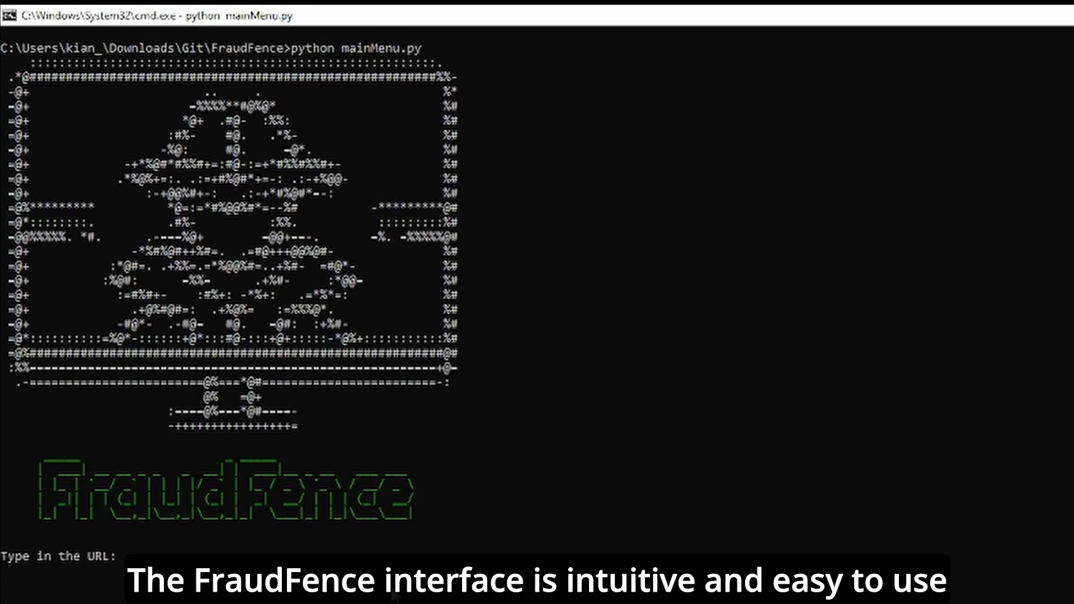
type("om")
Submit the site's URL and run the machine learning analyser with option m
key("Return")
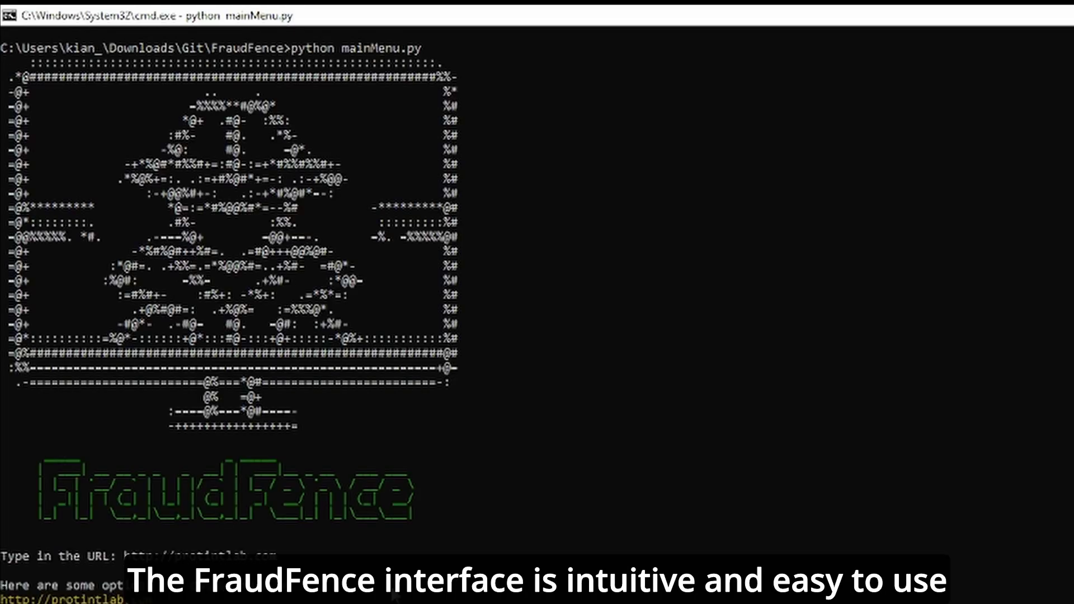
type("m")
key("Return")
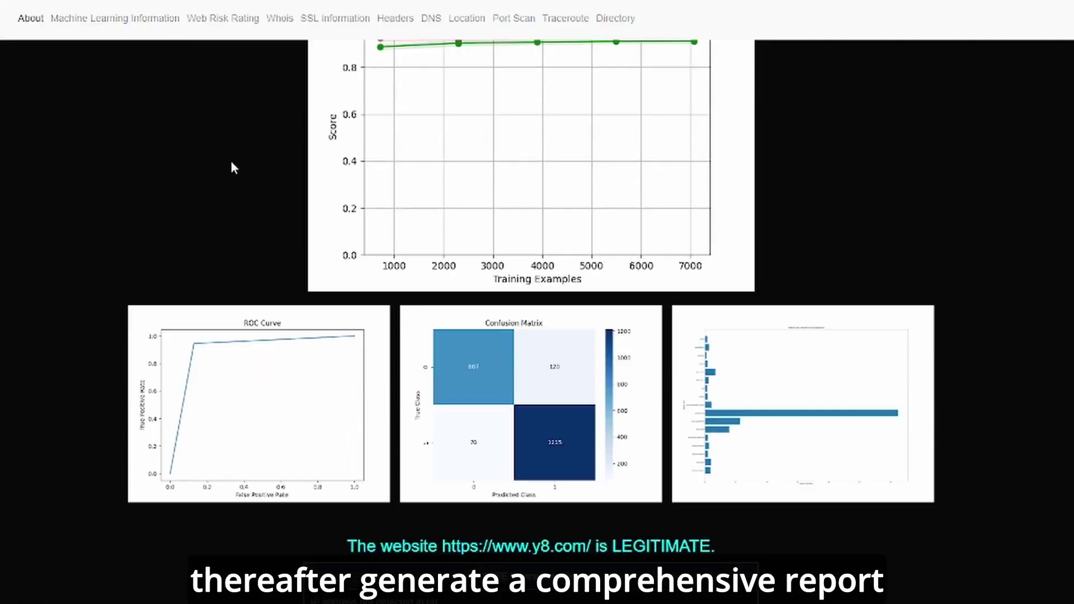
scroll(233, 168, "down", 6)
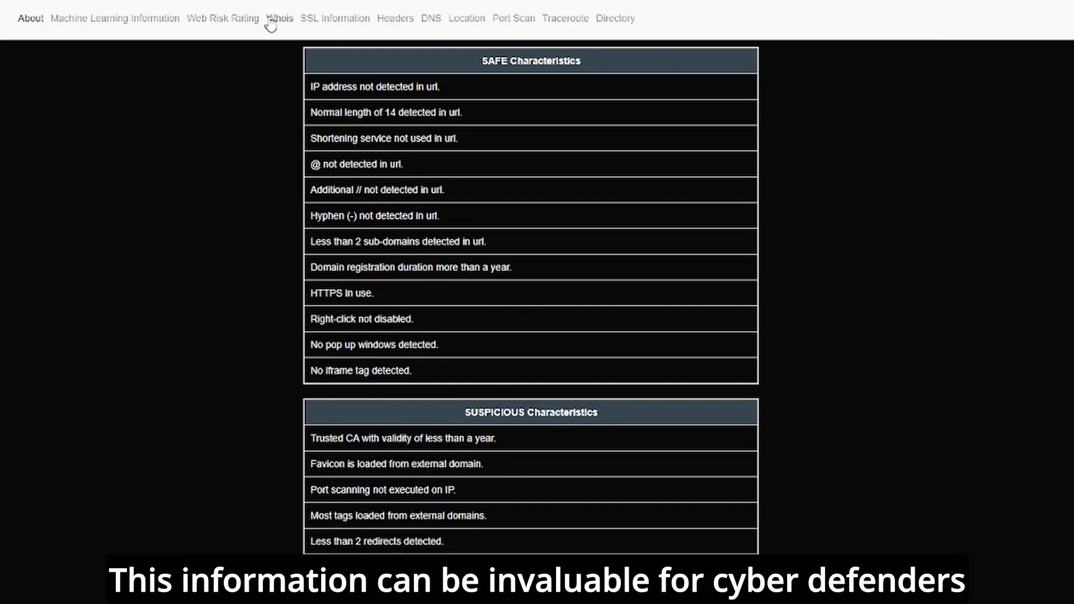
Visit the Web Risk Rating, Whois, SSL, Headers, Location, Port Scan, Traceroute and Directory sections
left_click(234, 26)
left_click(267, 26)
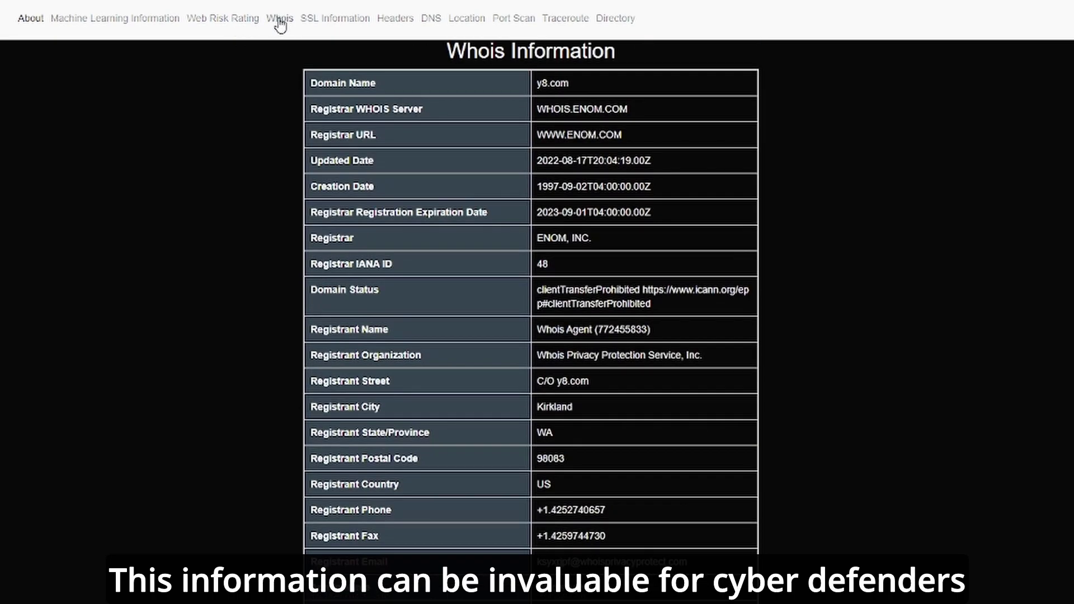
left_click(347, 24)
left_click(397, 24)
left_click(467, 24)
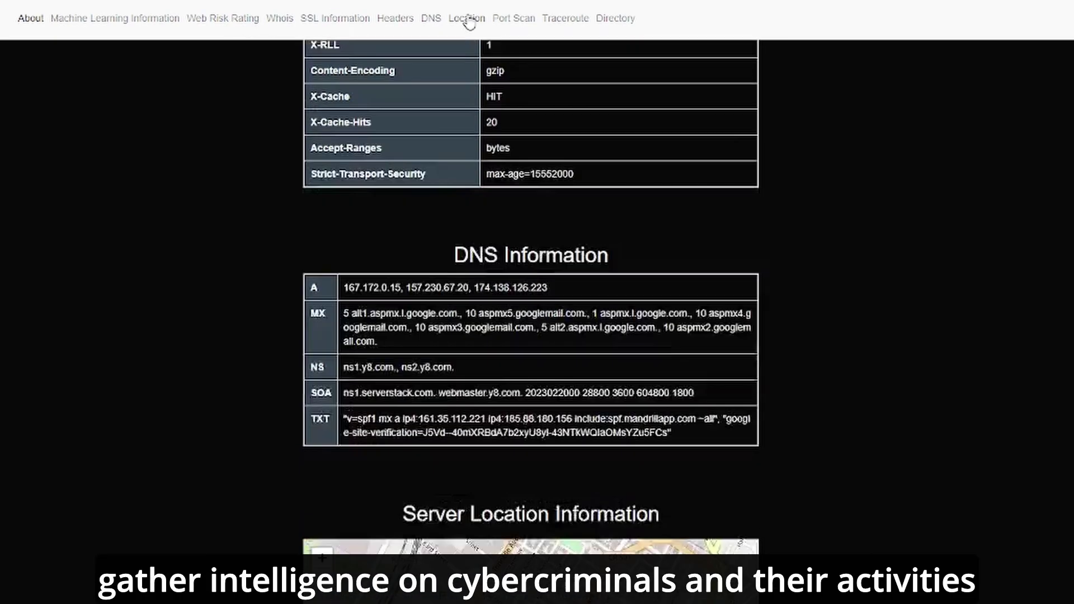
left_click(514, 24)
left_click(579, 26)
left_click(615, 26)
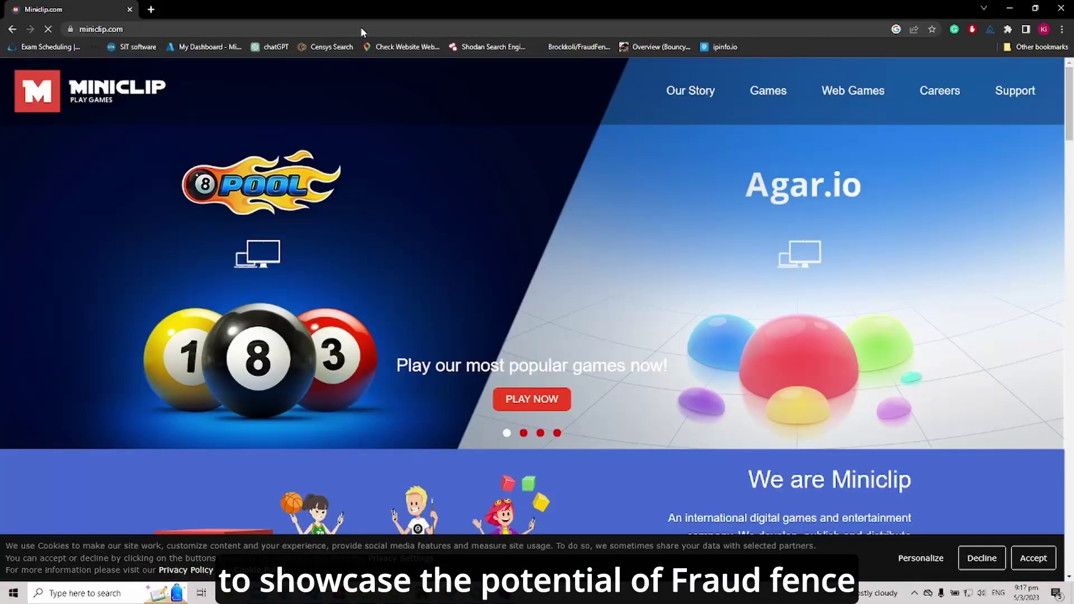
Open the FraudFence extension popup showing miniclip.com as safe with rating 93
left_click(1008, 29)
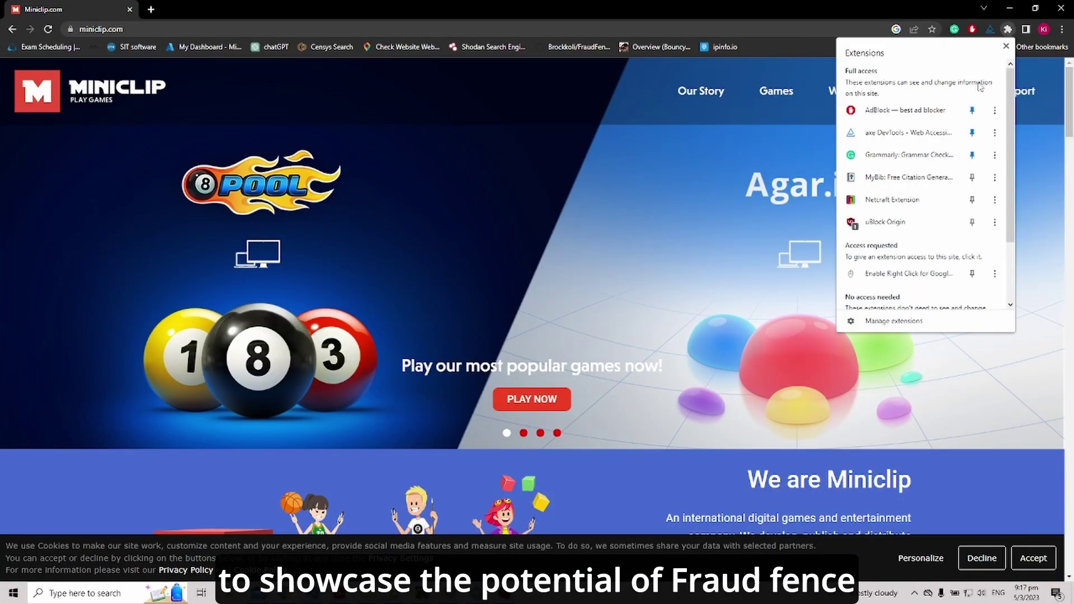
scroll(924, 244, "down", 2)
left_click(918, 269)
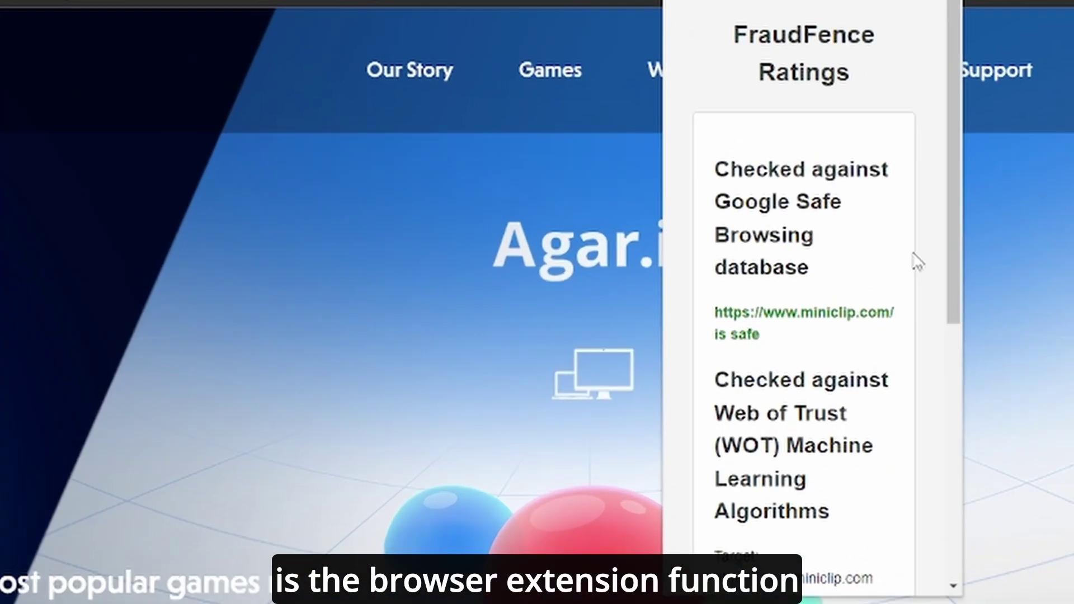
scroll(918, 263, "down", 1)
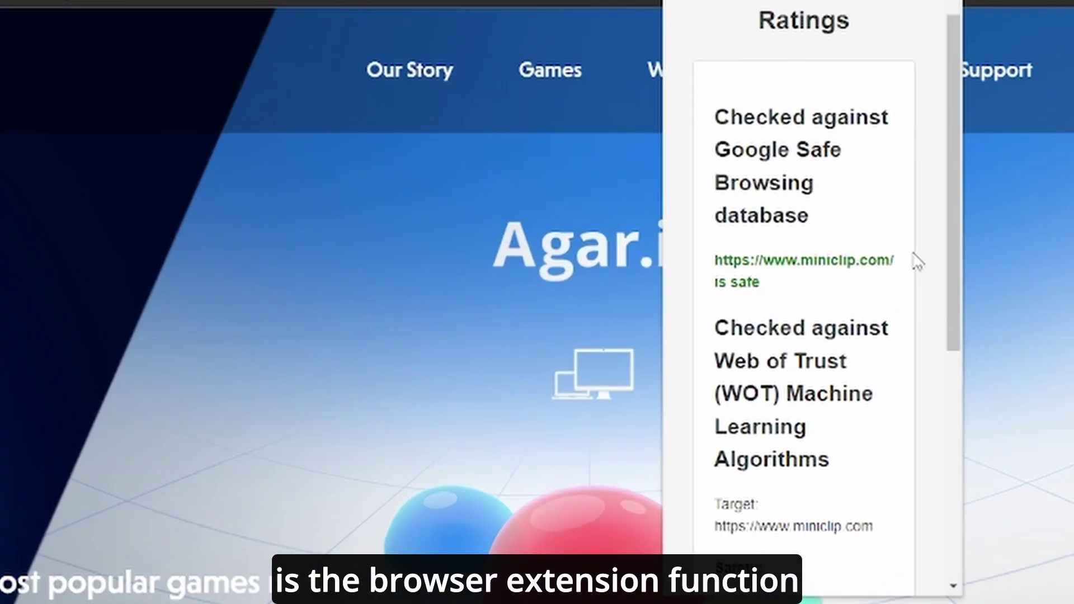
scroll(918, 262, "down", 2)
scroll(918, 263, "down", 2)
scroll(919, 262, "down", 1)
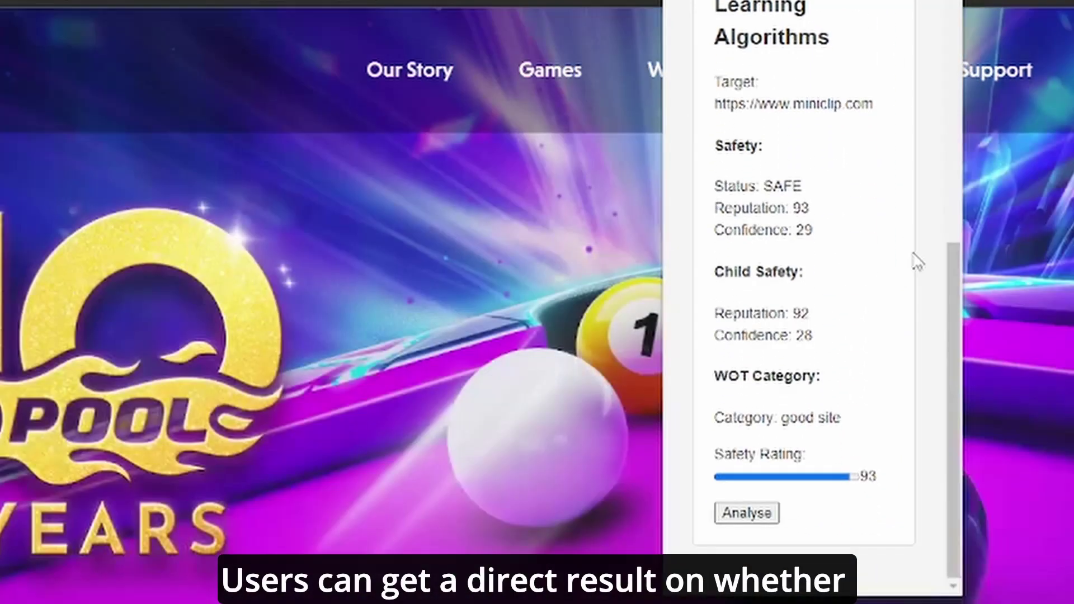
scroll(918, 262, "up", 2)
scroll(918, 263, "up", 2)
scroll(919, 262, "up", 2)
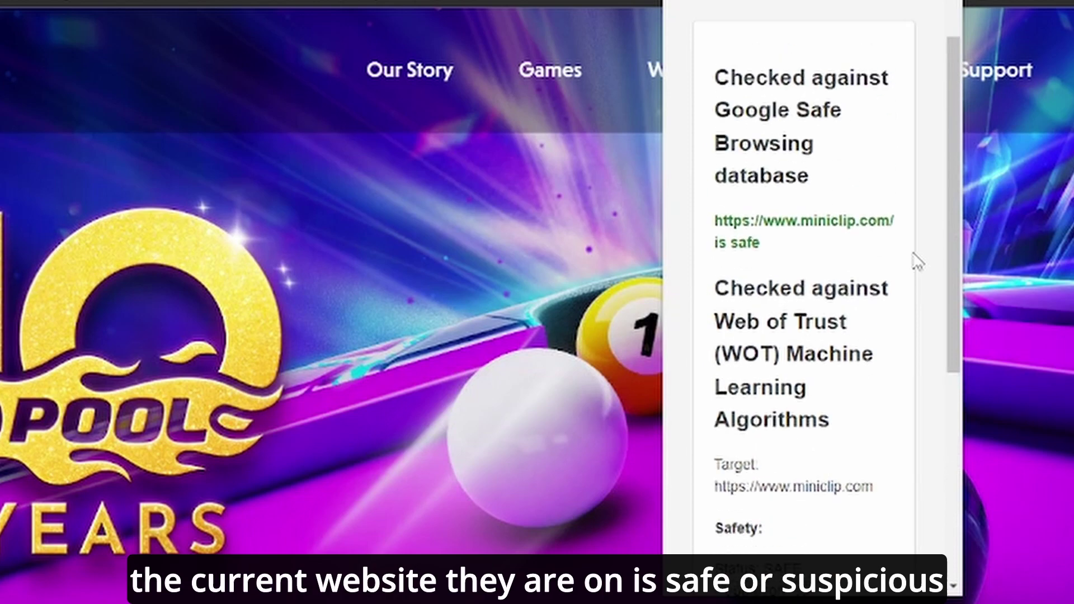
scroll(915, 260, "up", 1)
scroll(916, 260, "up", 1)
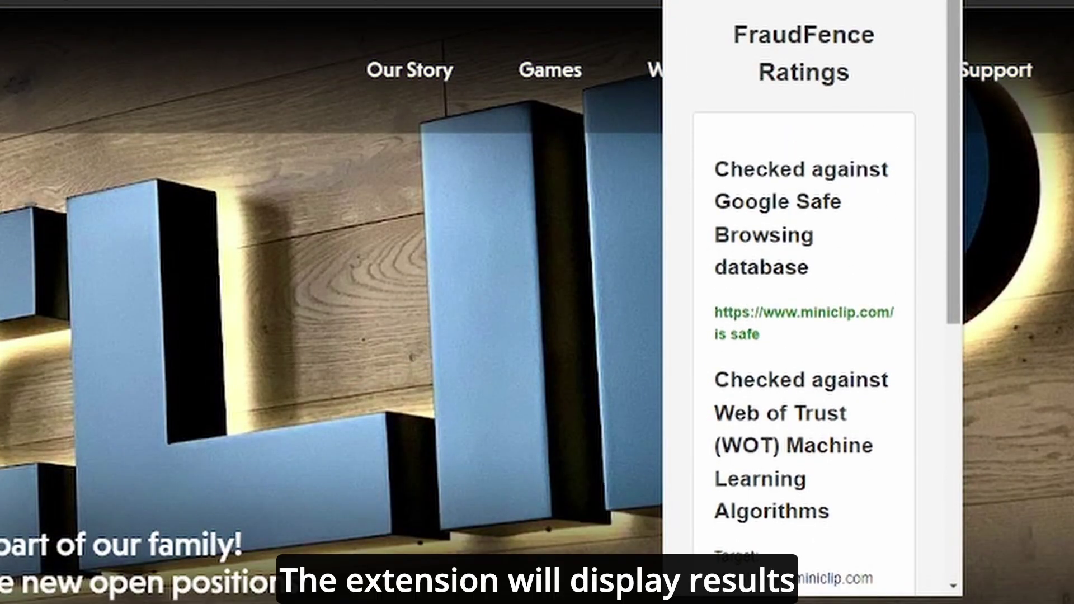
scroll(916, 263, "down", 2)
scroll(916, 262, "up", 2)
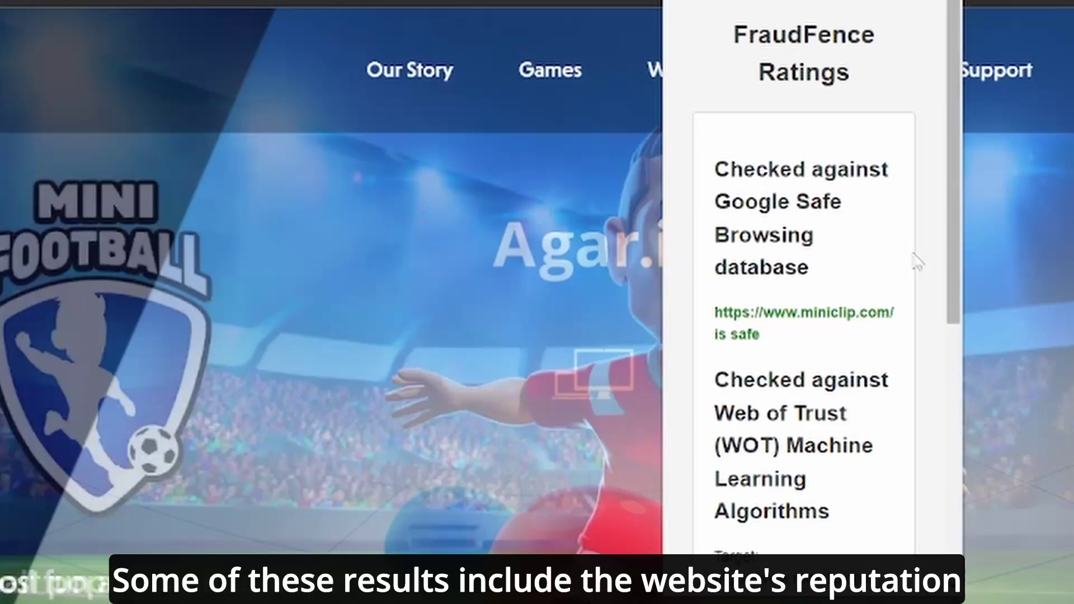
scroll(916, 262, "down", 2)
scroll(916, 262, "down", 3)
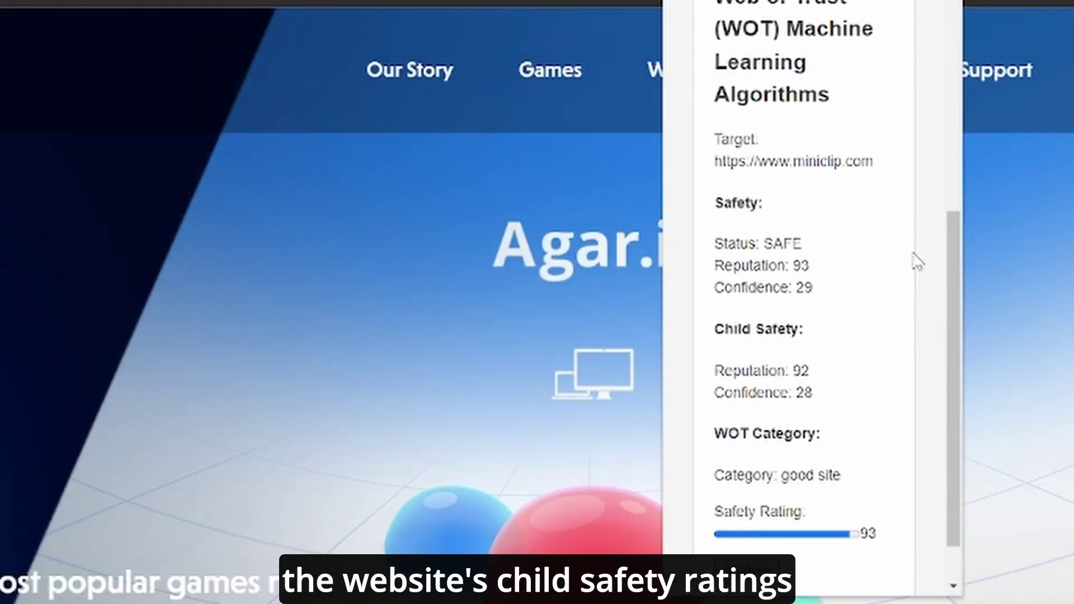
scroll(917, 263, "down", 1)
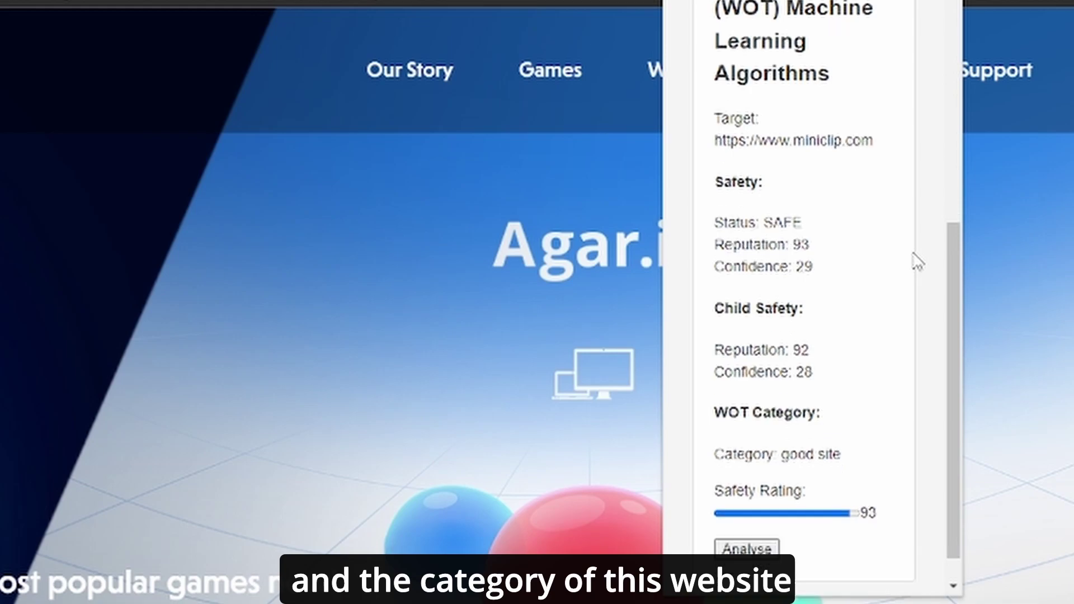
scroll(914, 260, "down", 1)
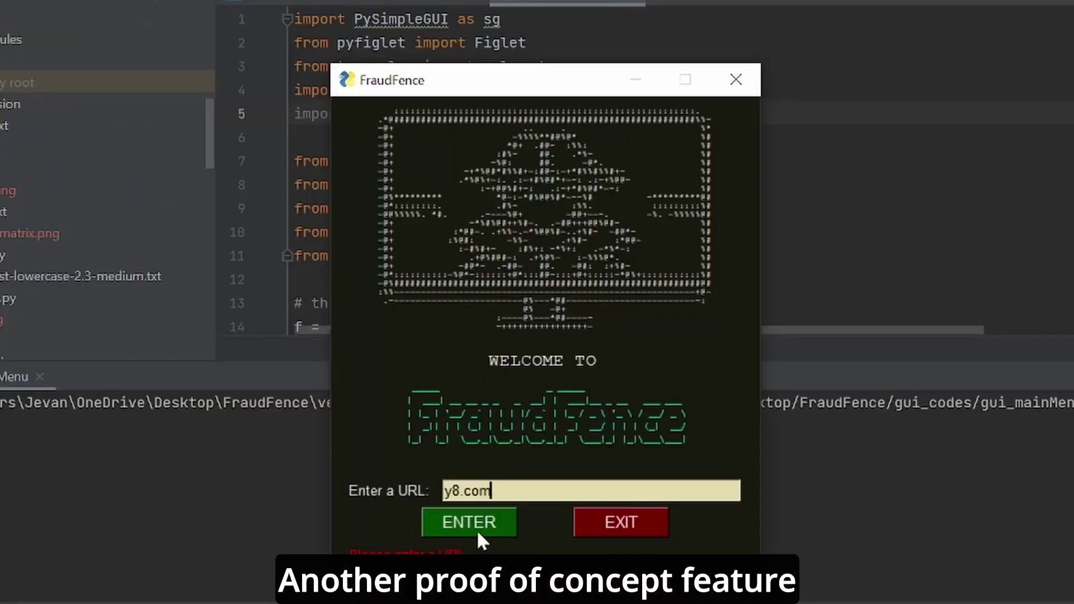
Submit y8.com in the GUI, review its Whois details, and close the Whois window
left_click(477, 529)
mouse_move(554, 75)
left_mouse_down()
mouse_move(554, 38)
mouse_move(538, 19)
left_mouse_up()
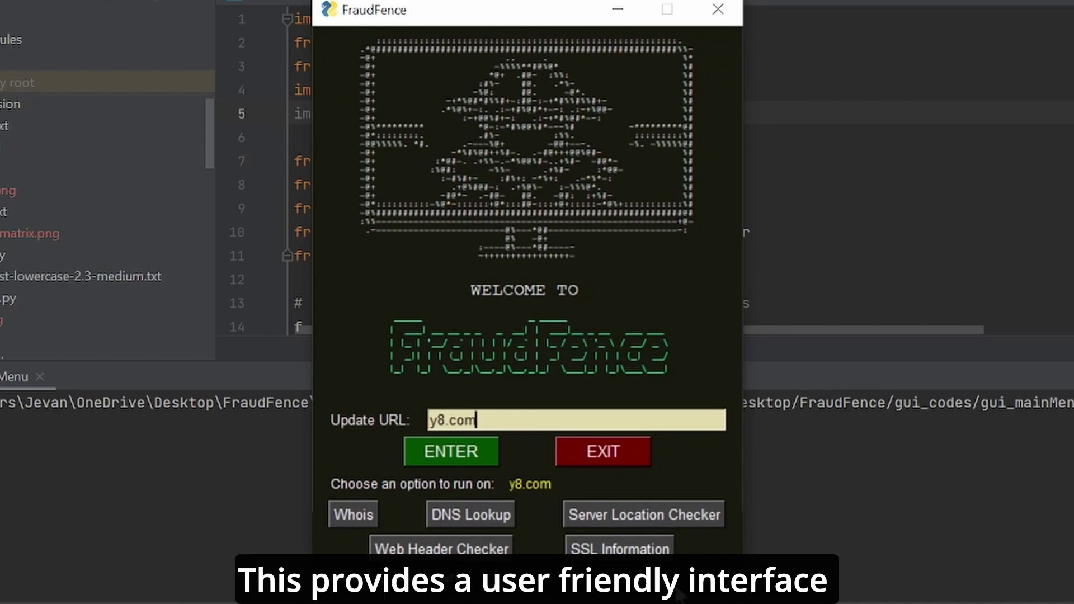
left_click(348, 516)
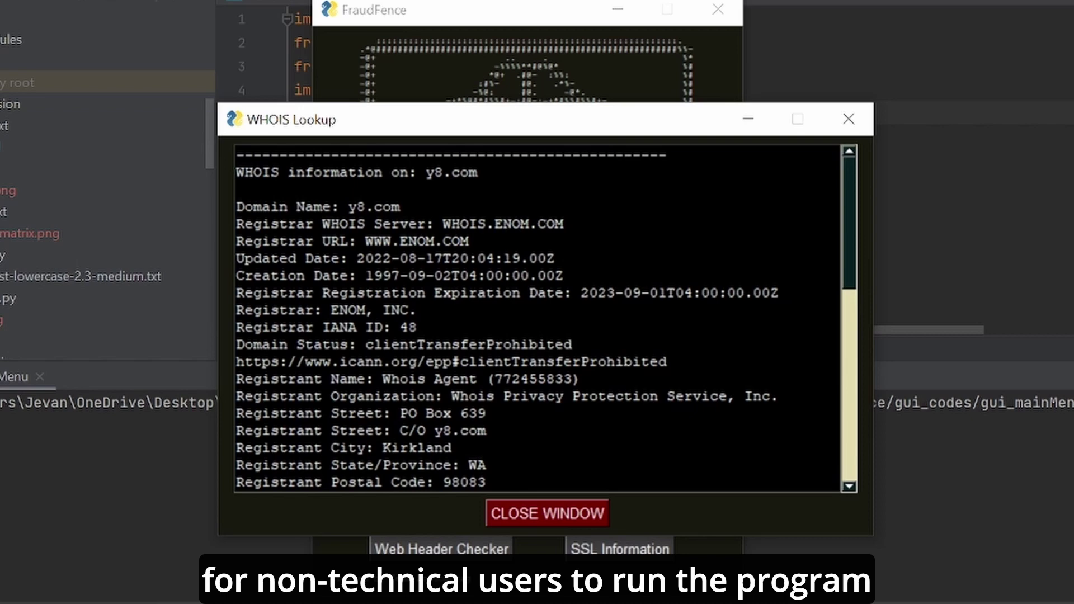
left_click_drag(850, 226, 851, 420)
left_click(561, 514)
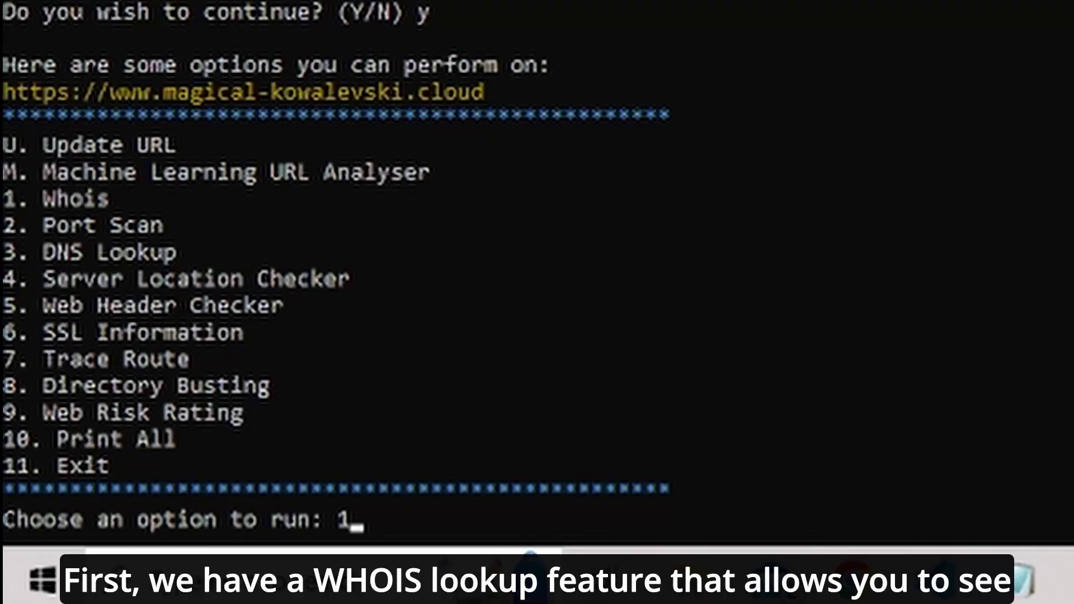
Run the Whois lookup (option 1), then scan ports 80-90, finding only port 80 open
key("Return")
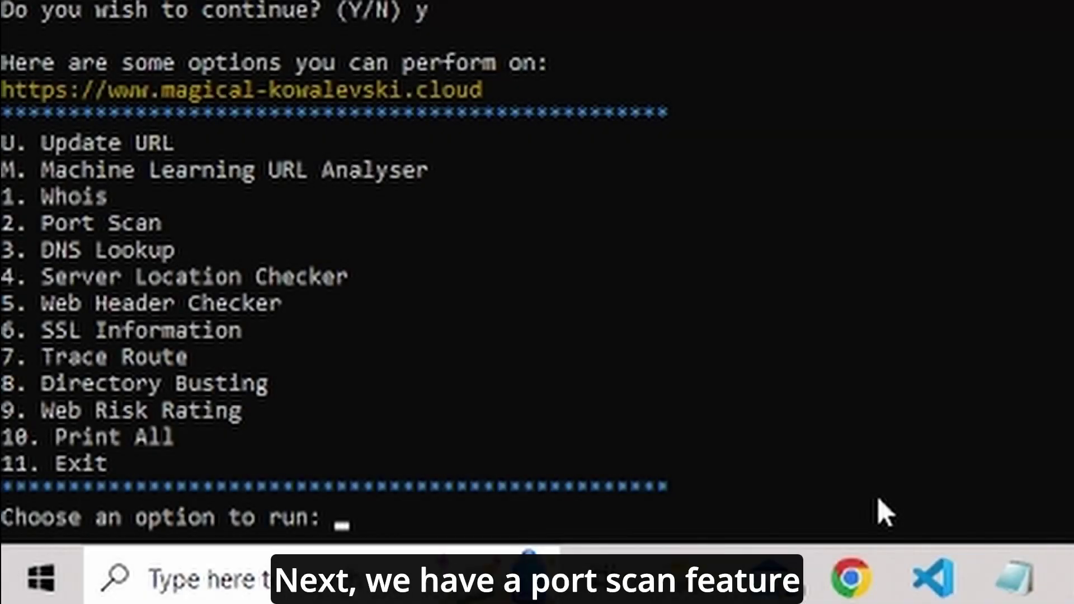
type("2")
key("Return")
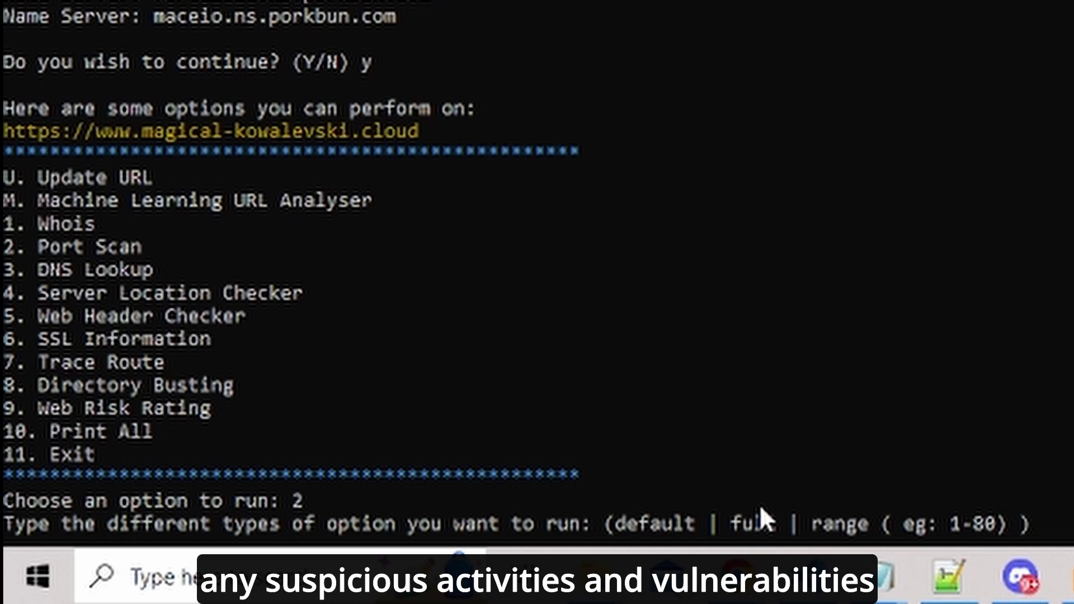
type("80-90")
key("Return")
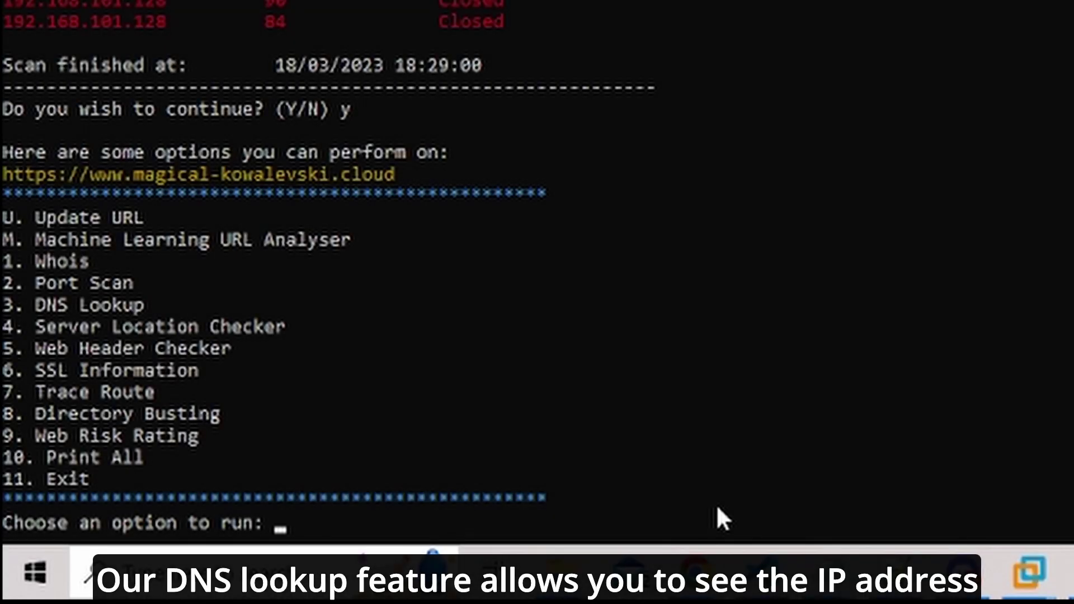
type("3")
type("y")
key("Return")
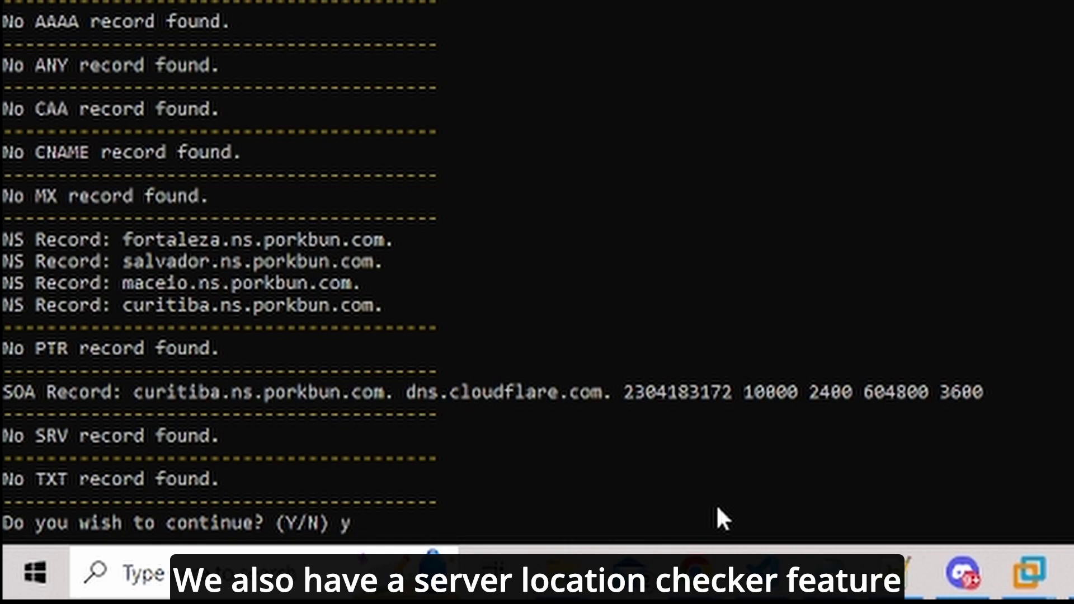
key("Return")
type("u")
key("Return")
type("http://www.itsecgames.com")
key("Return")
key("Return")
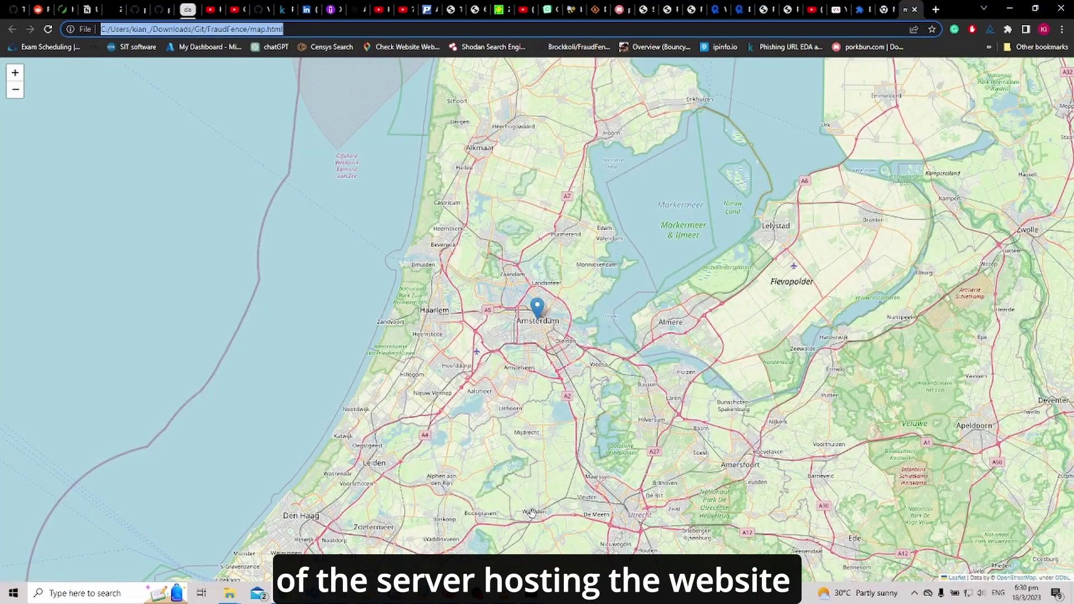
scroll(546, 309, "up", 2)
scroll(504, 293, "up", 2)
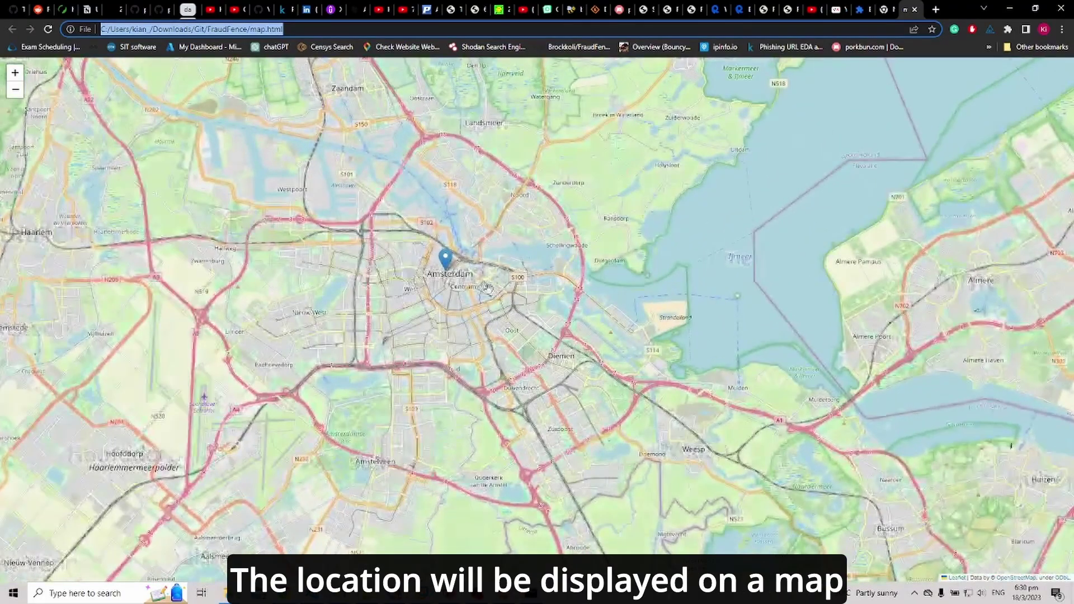
scroll(420, 269, "up", 2)
scroll(342, 254, "up", 2)
scroll(342, 254, "up", 2)
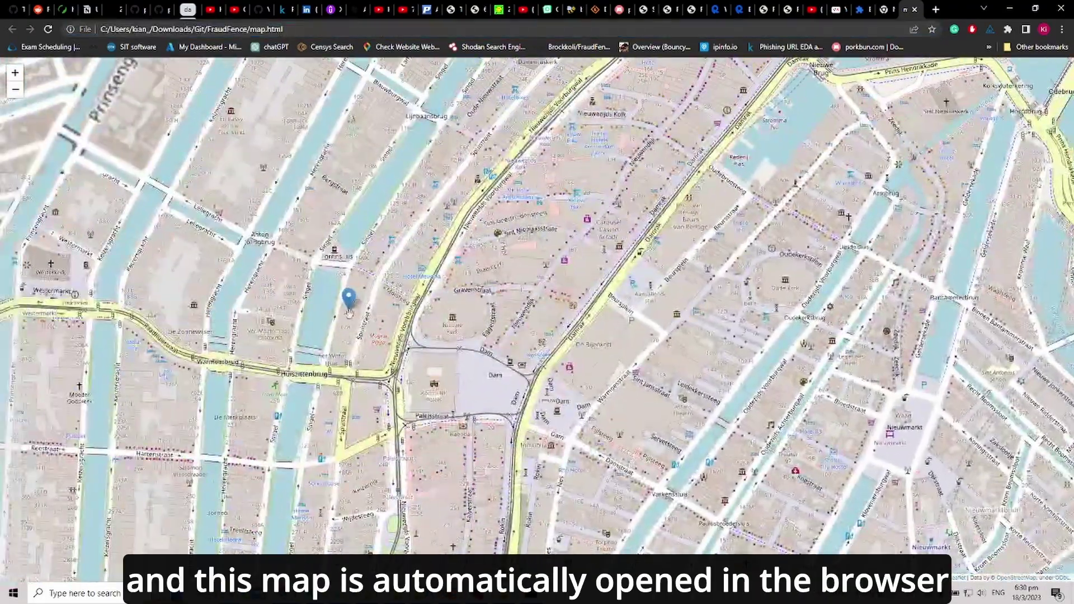
scroll(463, 303, "down", 2)
scroll(463, 304, "down", 2)
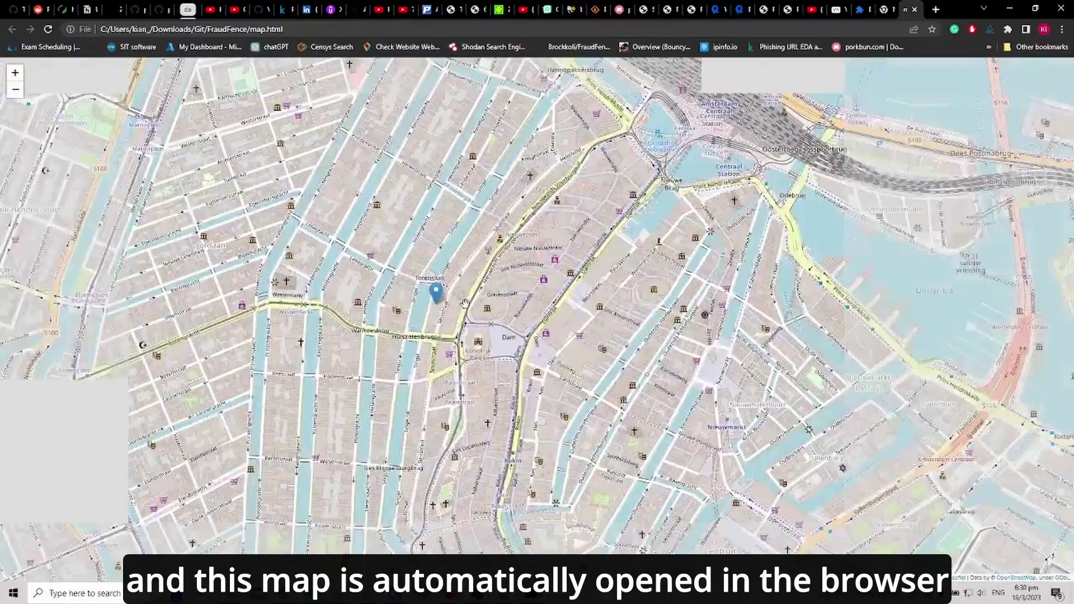
scroll(463, 303, "down", 2)
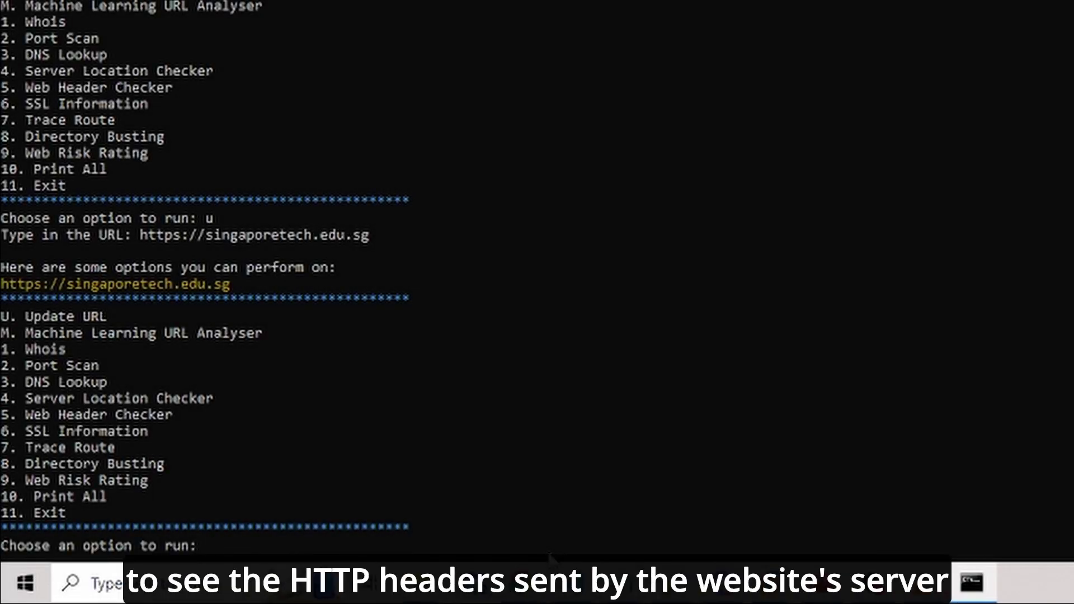
Run the header check (5), SSL information (6) and traceroute (7) for singaporetech.edu.sg
key("Return")
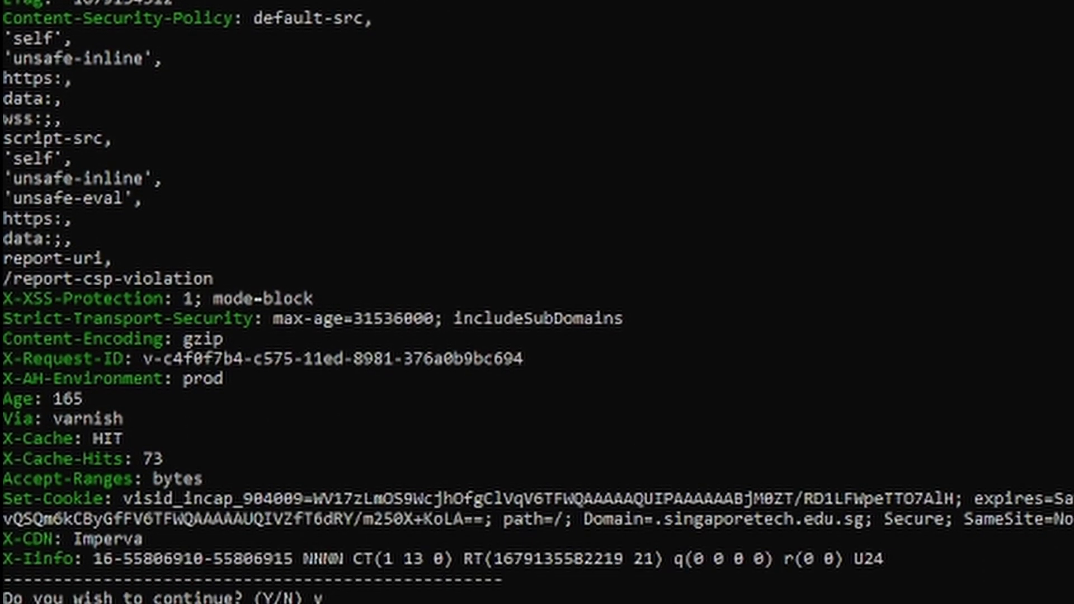
type("6")
key("Return")
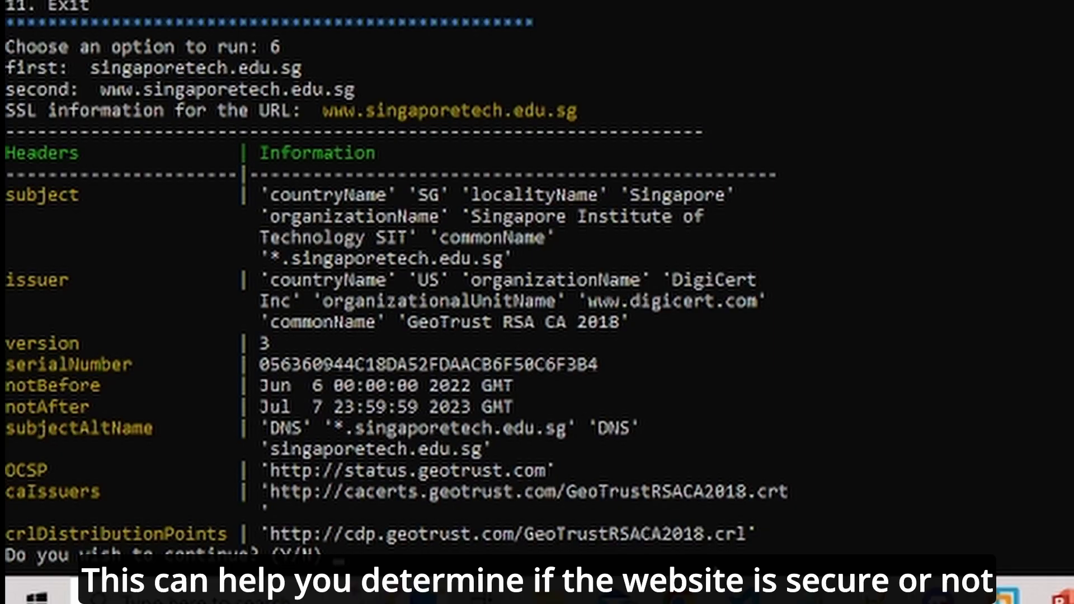
type("y")
key("Return")
type("7")
key("Return")
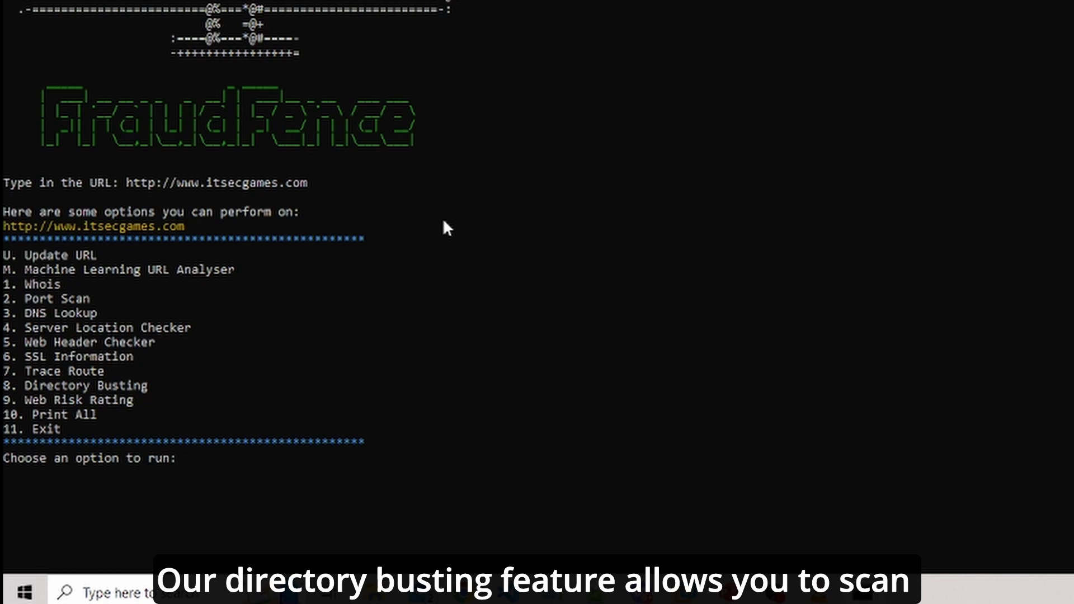
type("8")
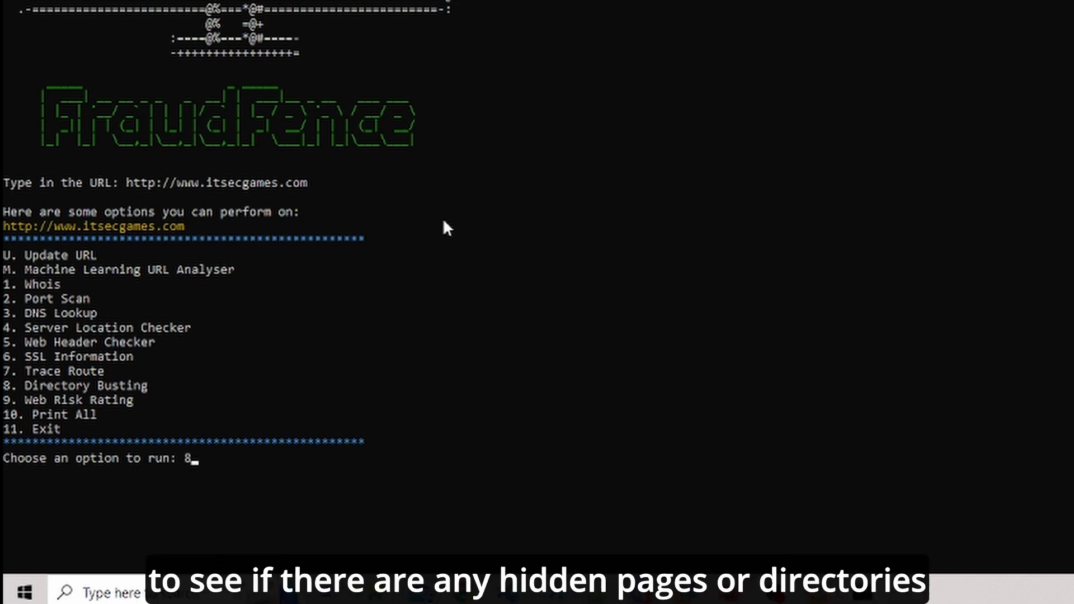
Run Directory Busting (8) on itsecgames.com, copy the found training.htm address, and rerun the scan
key("Return")
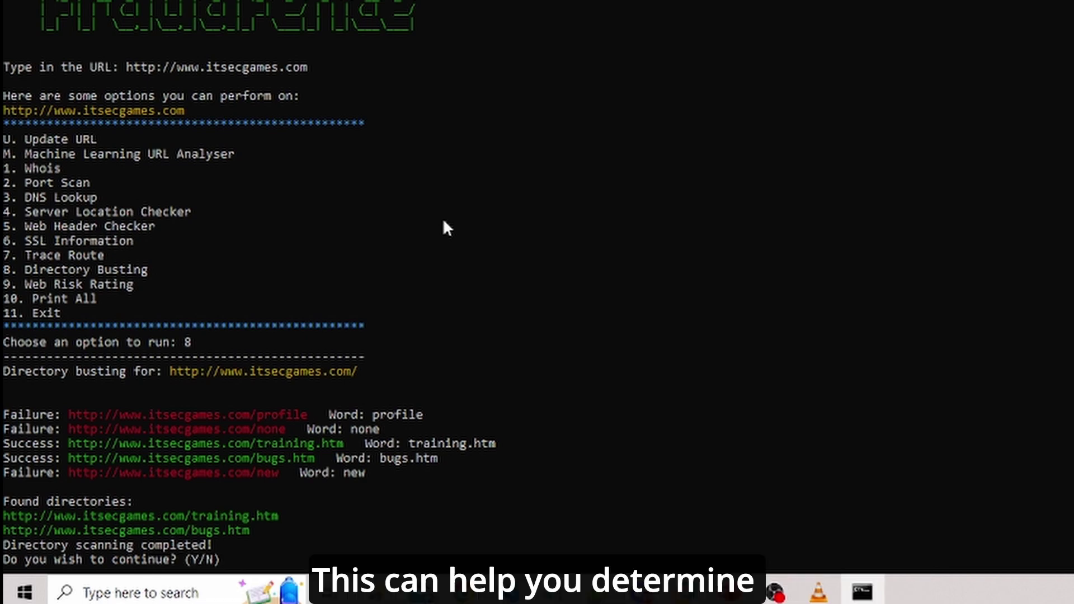
double_click(260, 445)
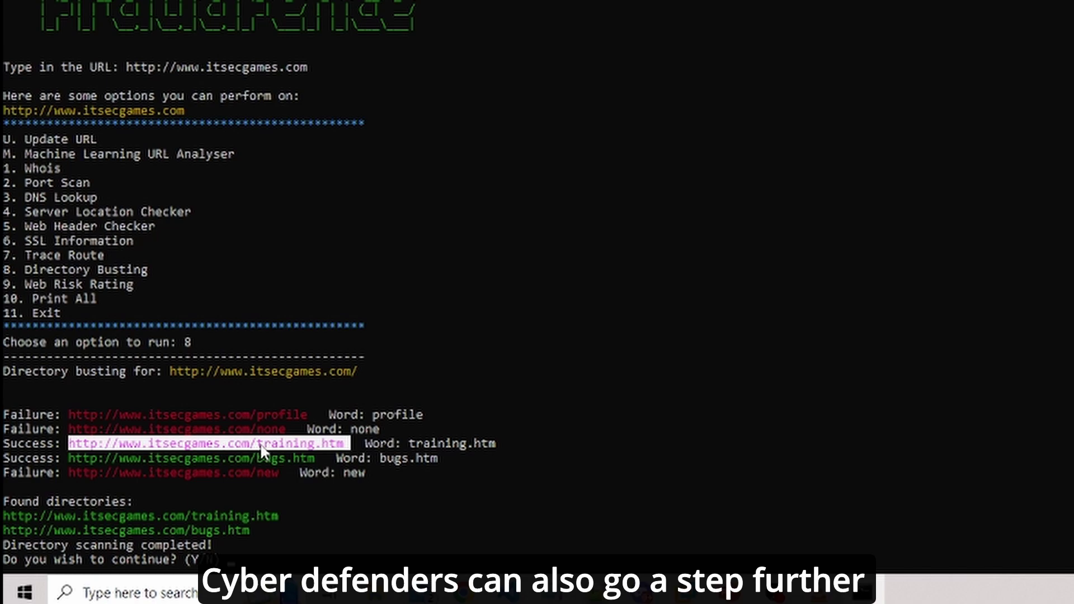
right_click(261, 447)
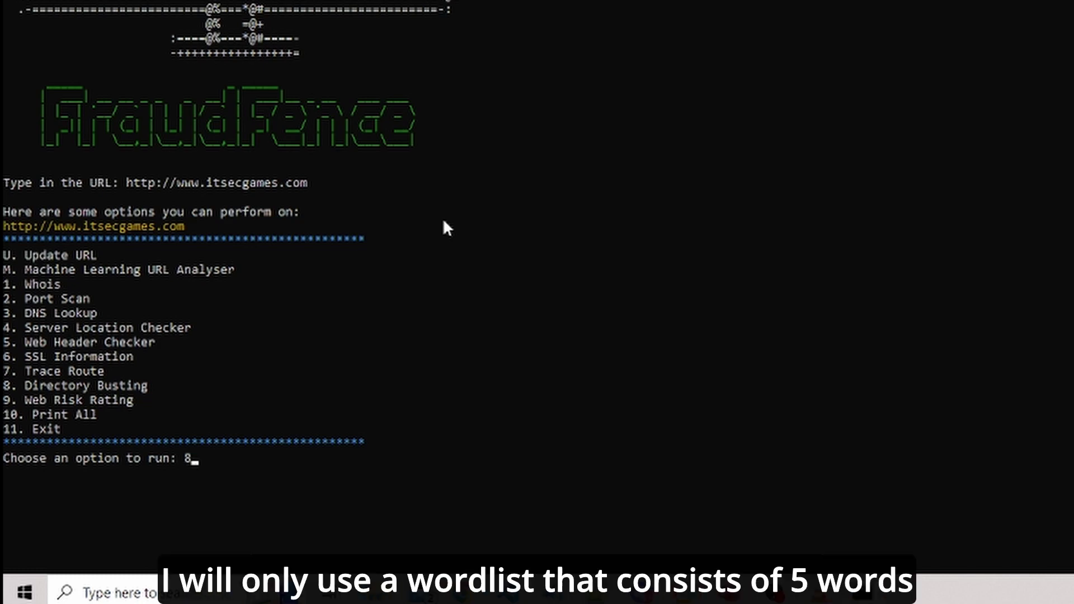
key("Return")
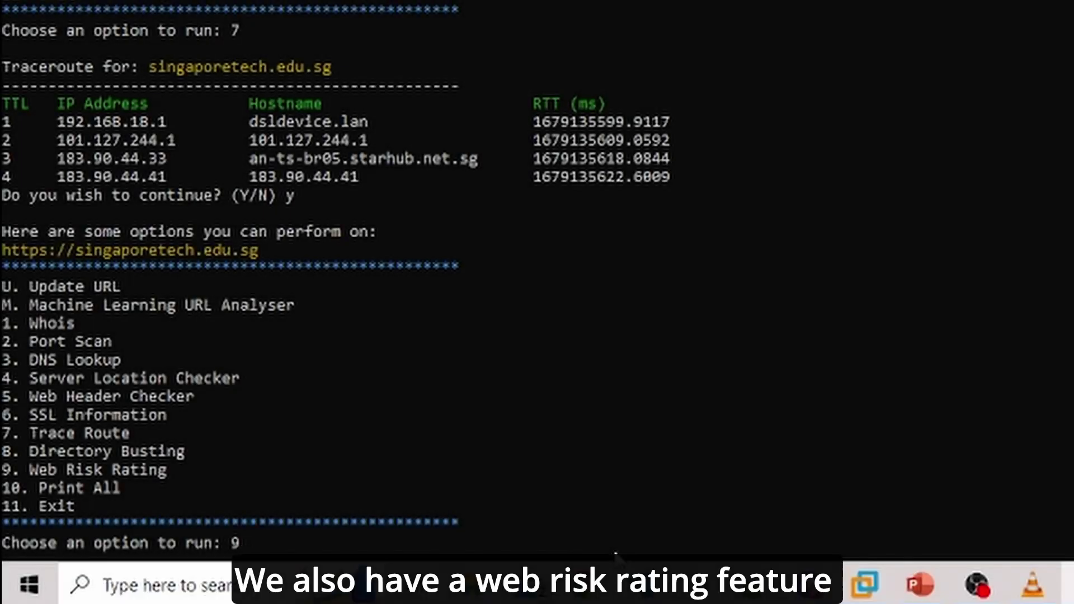
Get web risk ratings (option 9) for singaporetech.edu.sg, then for apple.com, rated safe
key("Return")
type("app")
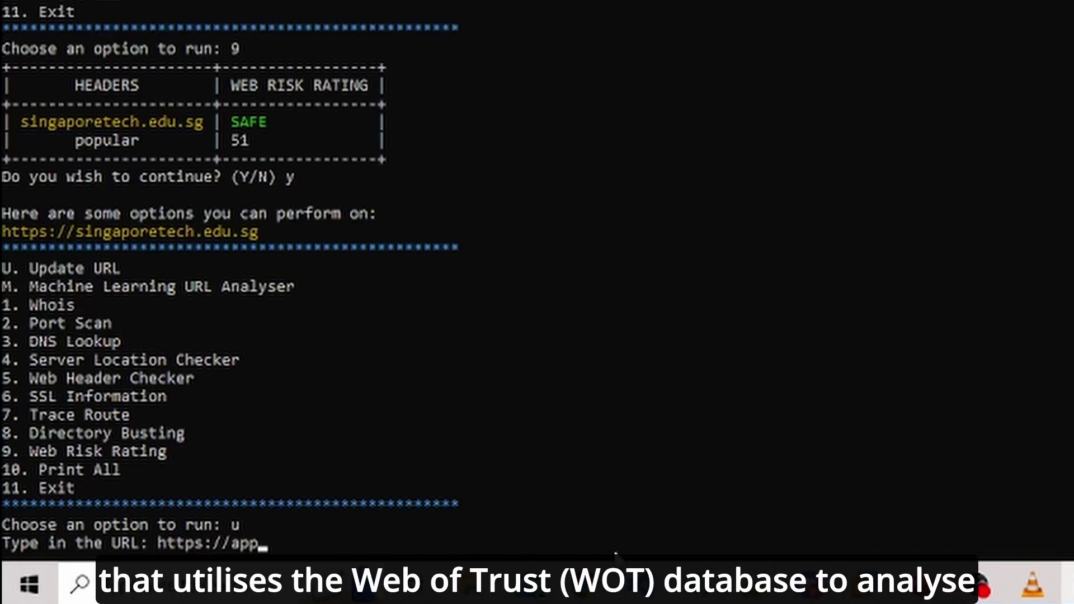
type("le.com")
key("Return")
type("9")
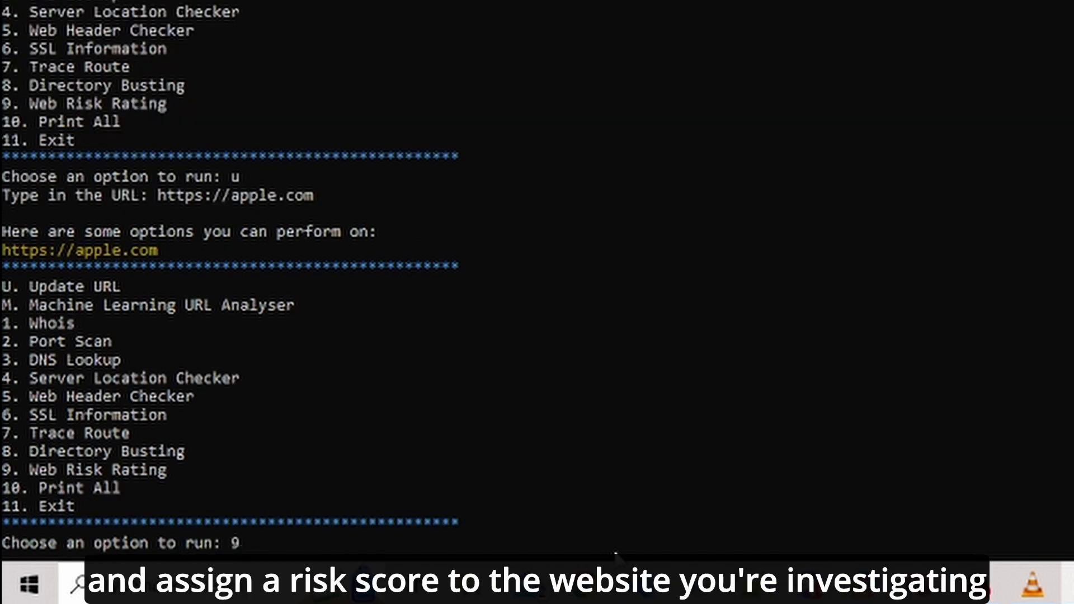
key("Return")
type("y")
Switch the target to alerta208.000webhostapp.com, then run the machine-learning analyser (M)
key("Return")
type("u")
key("Return")
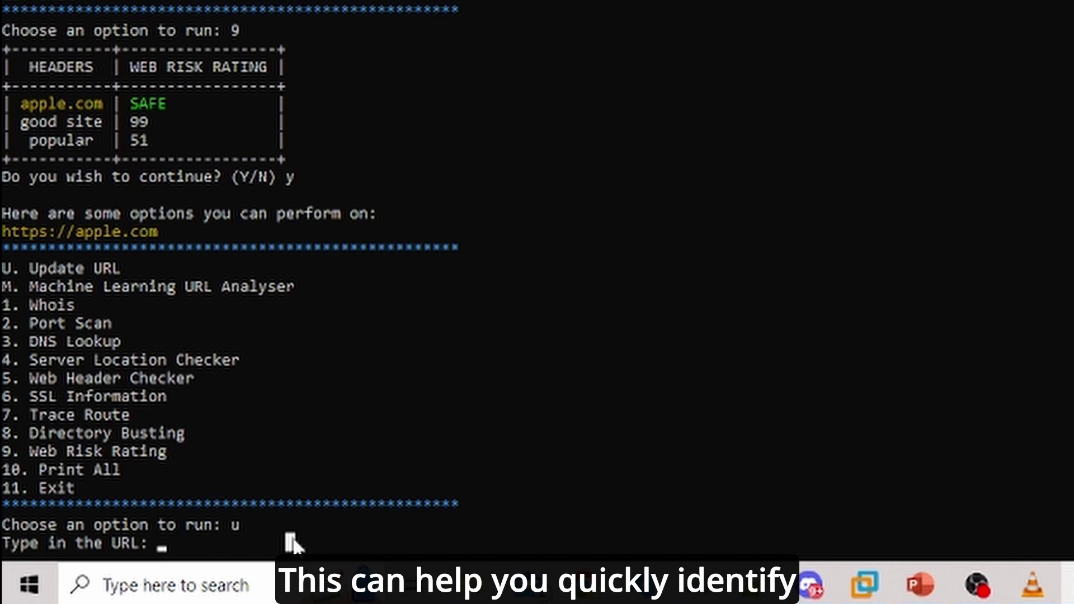
type("https://alerta208.000webhostapp.com")
key("Return")
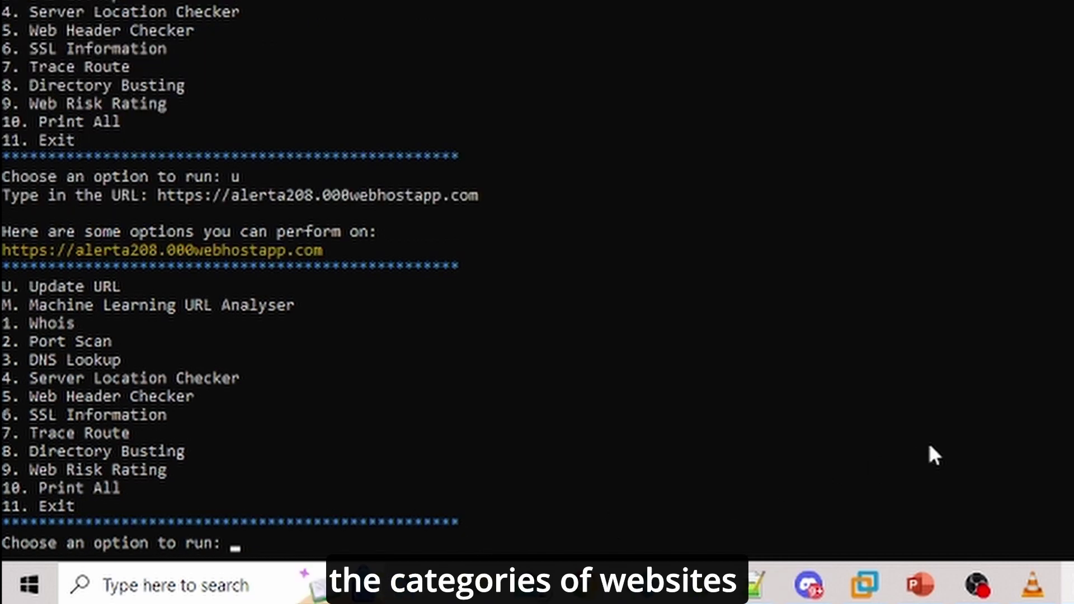
type("9")
key("Return")
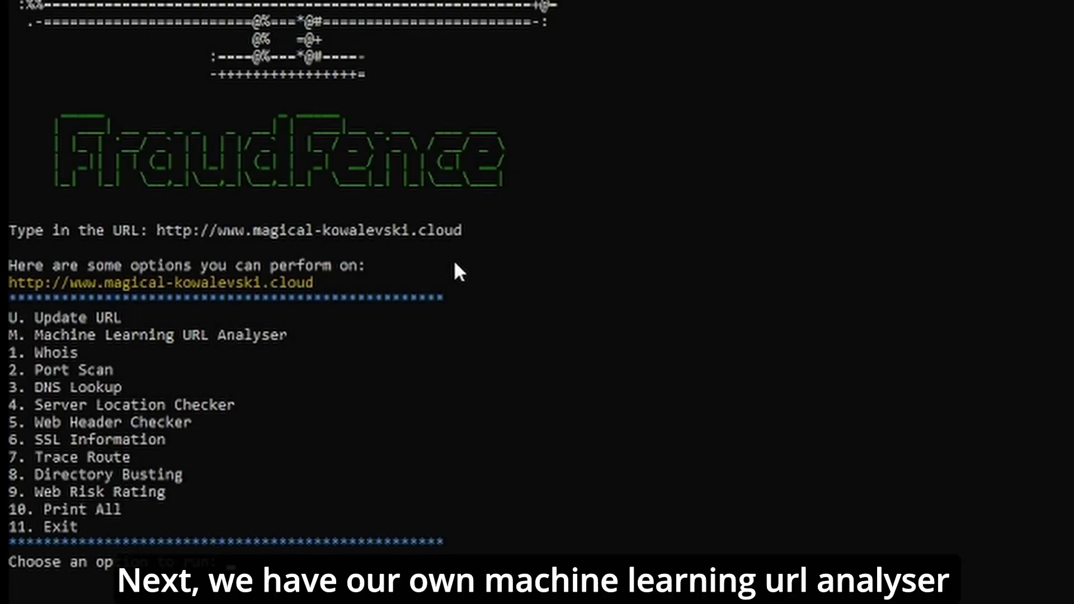
key("Return")
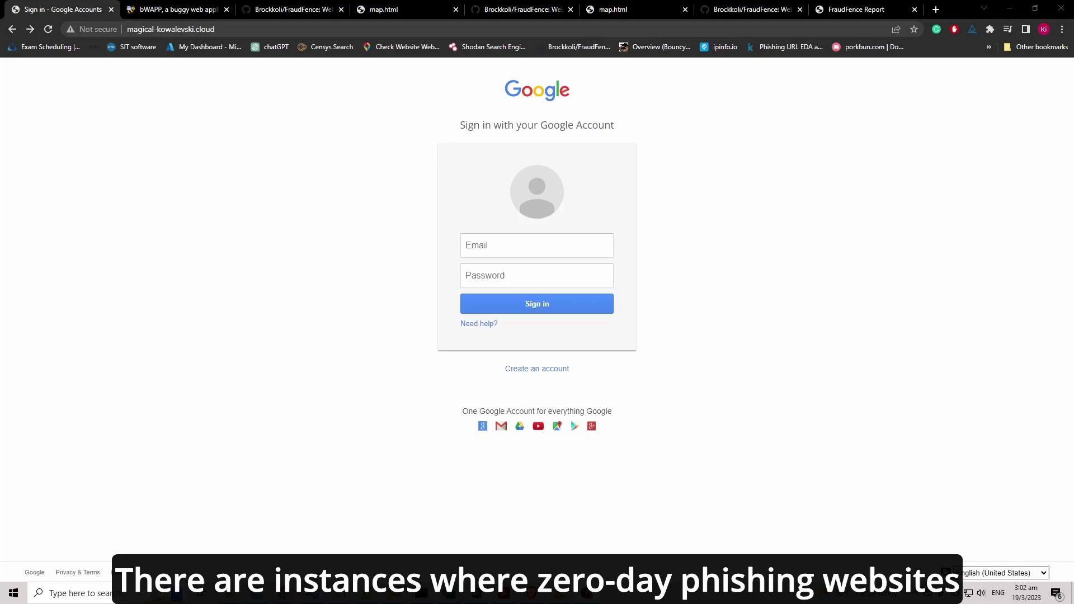
Open the FraudFence Risk Rating popup showing magical-kowalevski.cloud as safe in Google Safe Browsing
left_click(991, 30)
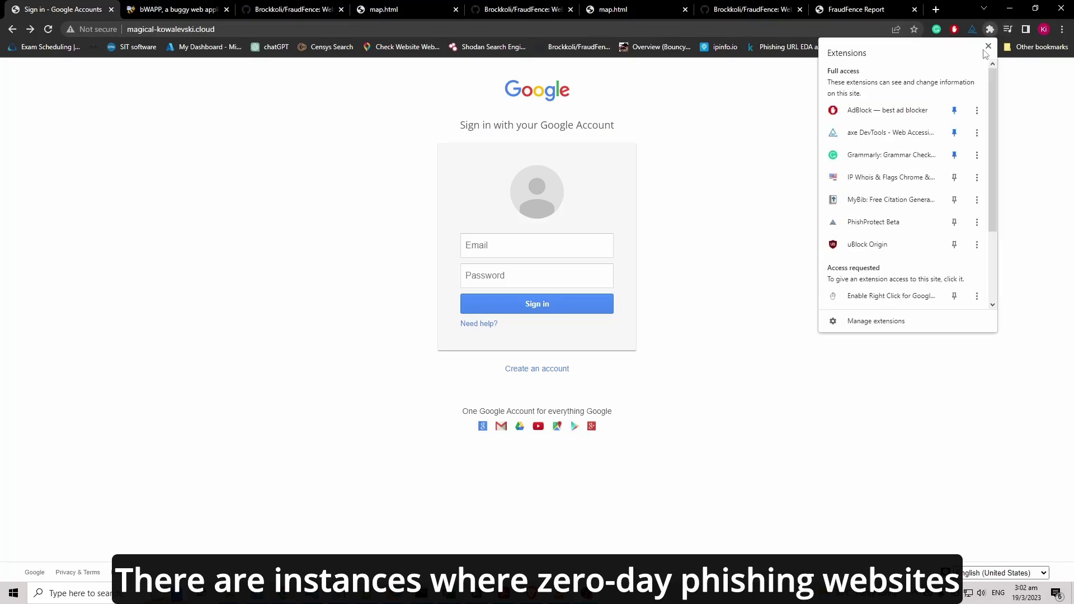
scroll(898, 281, "down", 1)
scroll(898, 281, "down", 2)
left_click(898, 280)
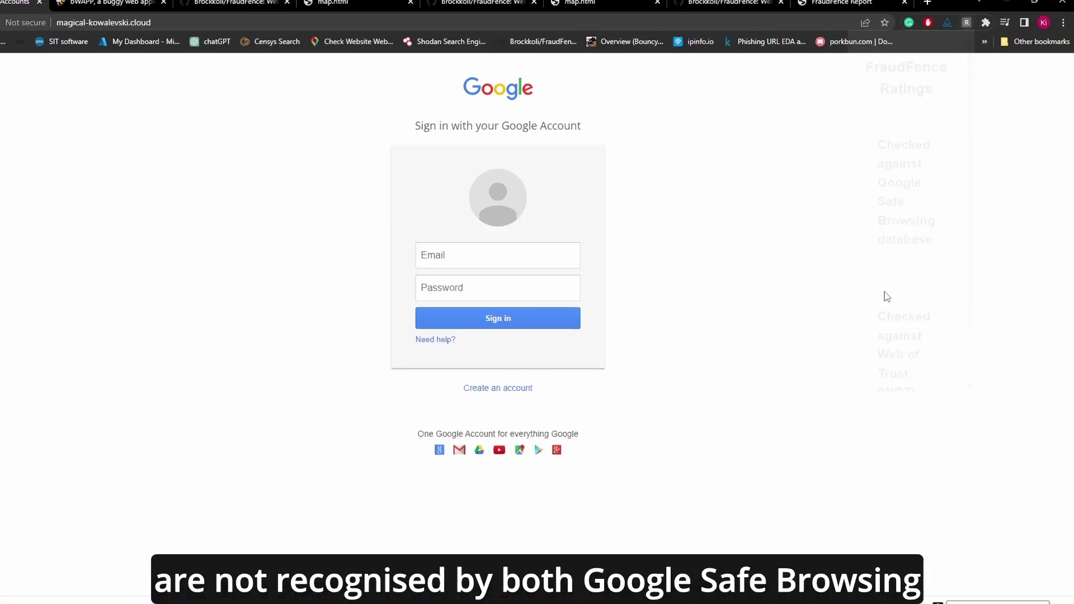
scroll(820, 321, "down", 3)
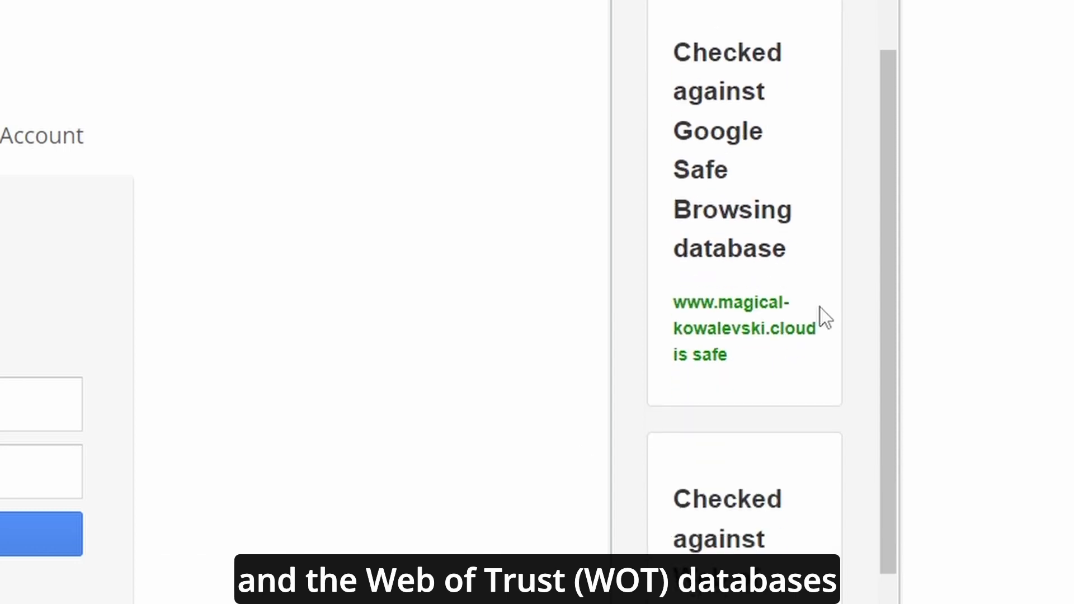
scroll(820, 321, "down", 3)
scroll(856, 383, "up", 2)
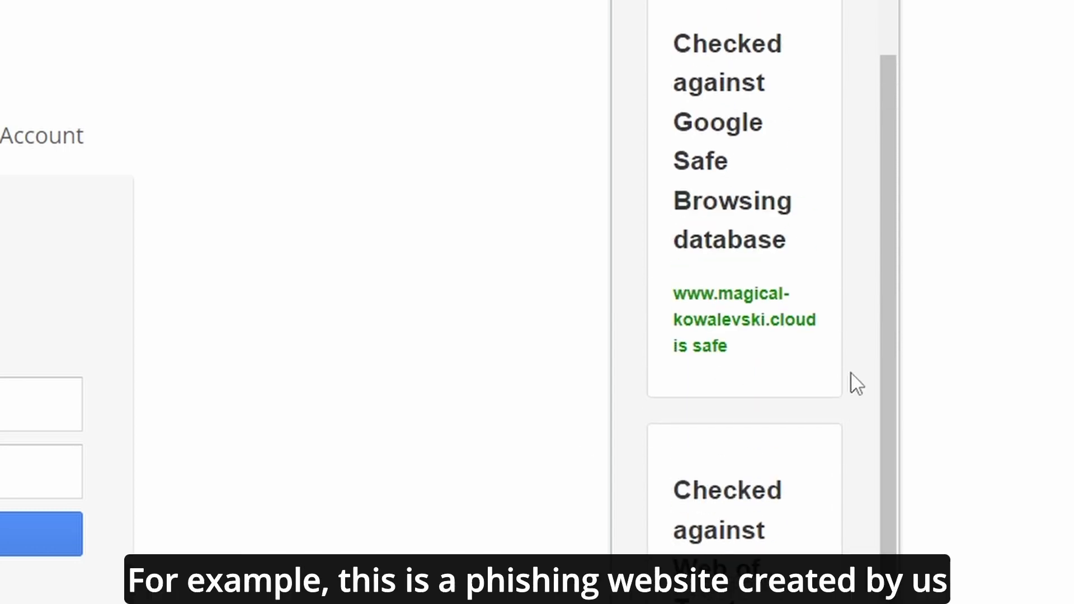
scroll(856, 384, "up", 1)
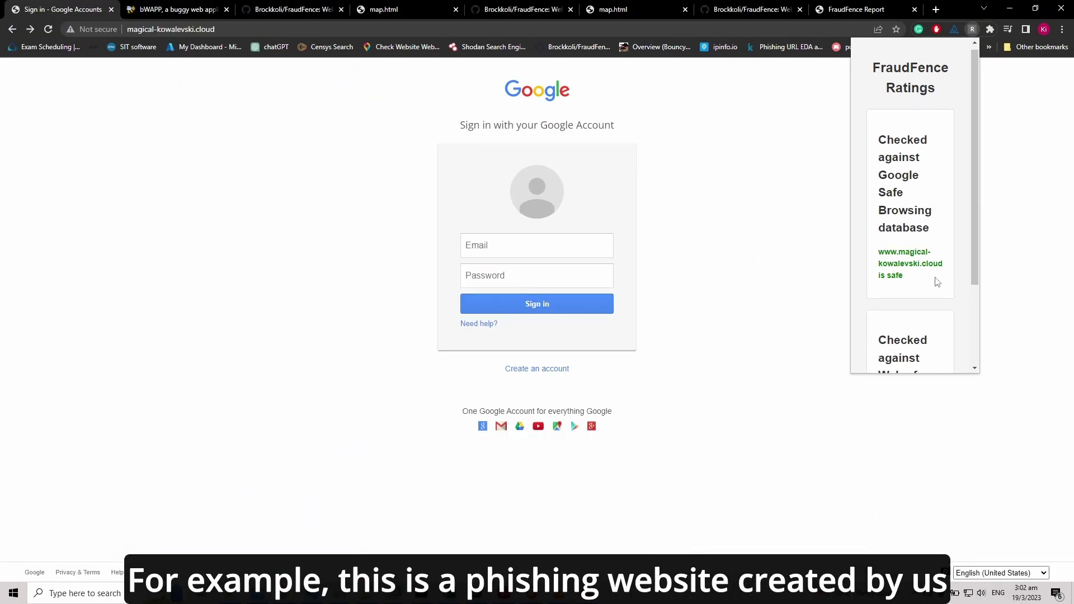
scroll(937, 282, "down", 3)
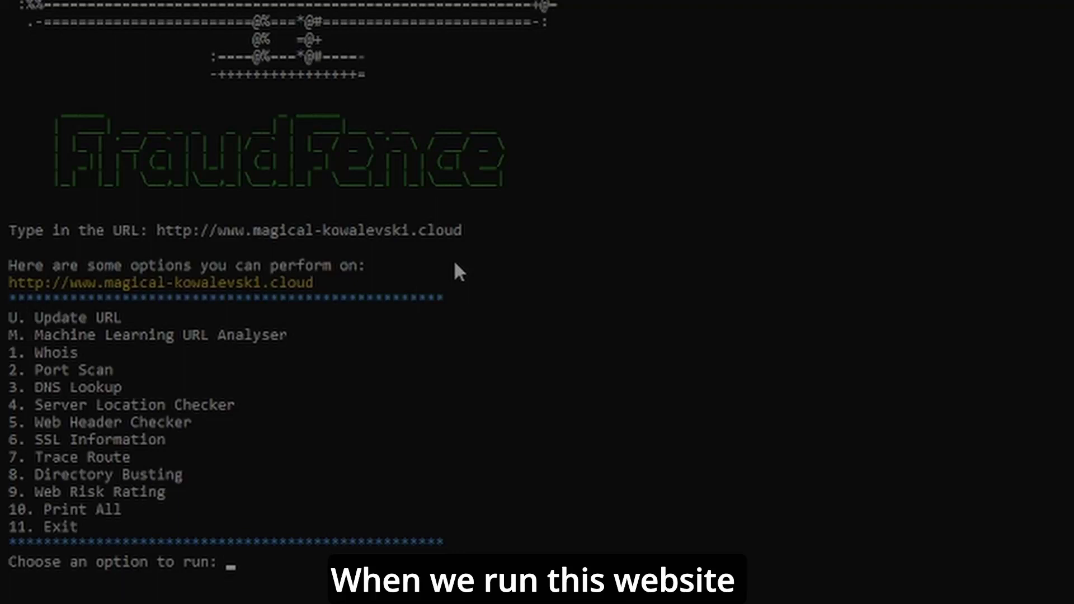
key("Return")
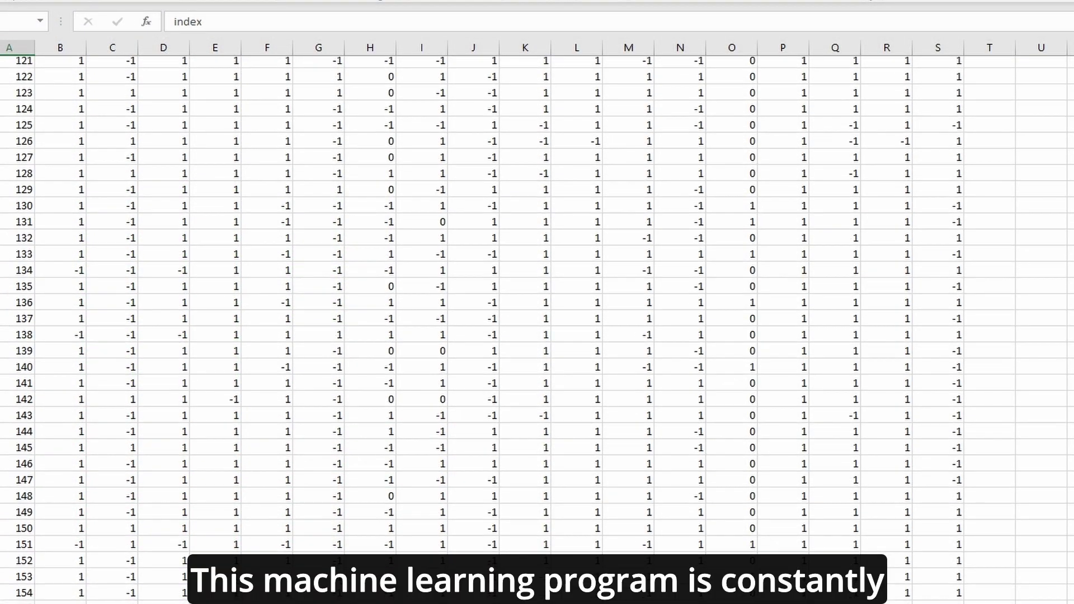
scroll(537, 327, "down", 1)
scroll(537, 327, "down", 1)
scroll(537, 327, "down", 1)
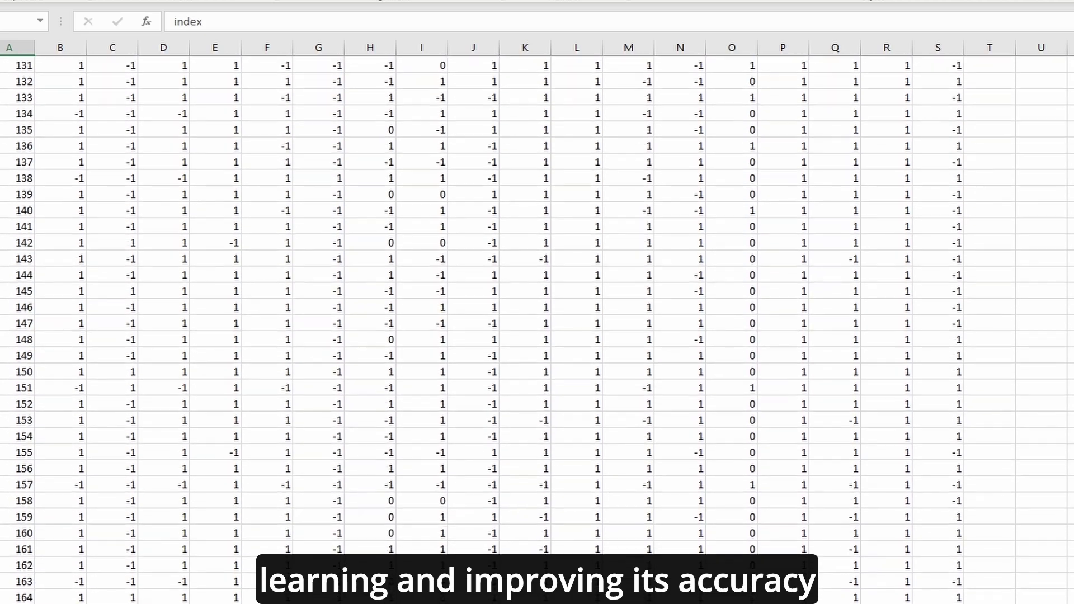
scroll(537, 327, "down", 1)
scroll(537, 328, "down", 5)
scroll(537, 328, "down", 20)
scroll(537, 327, "down", 20)
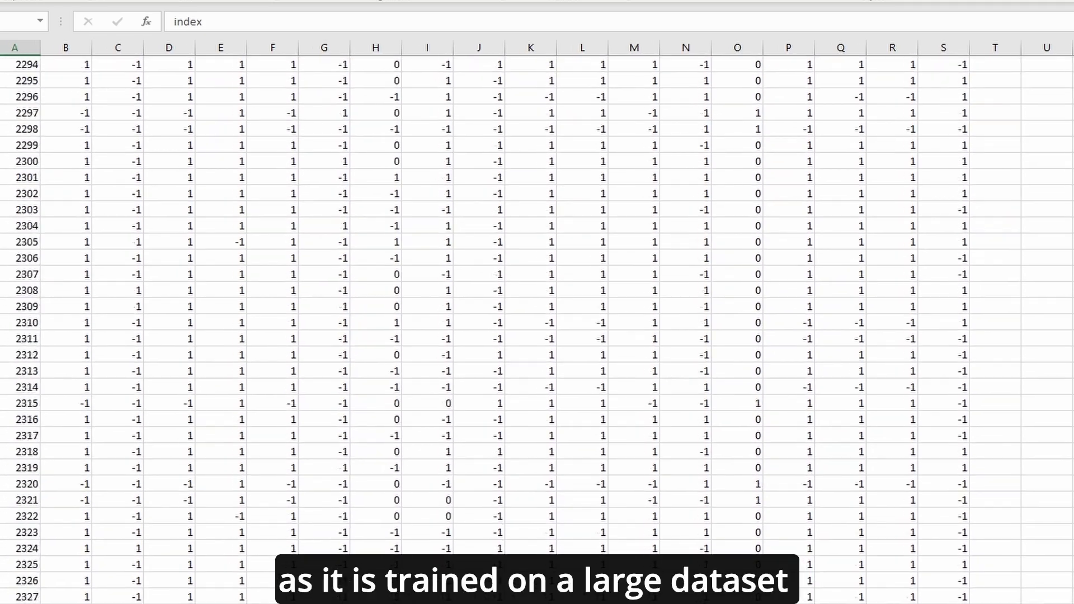
scroll(537, 327, "down", 20)
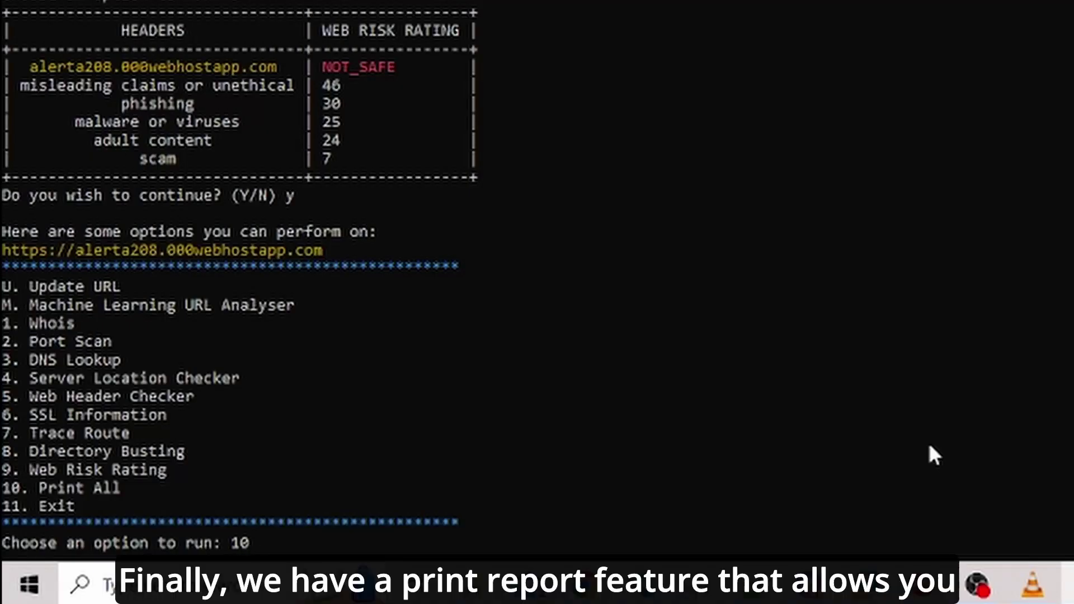
Run Print All (option 10) with default settings on alerta208.000webhostapp.com
key("Return")
type("def")
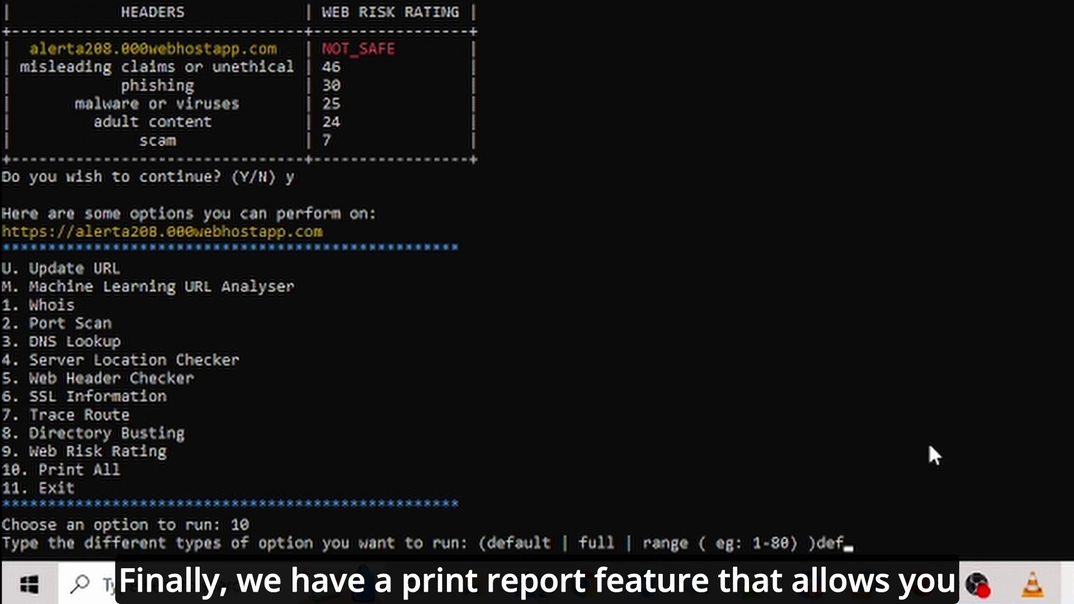
type("ault")
key("Return")
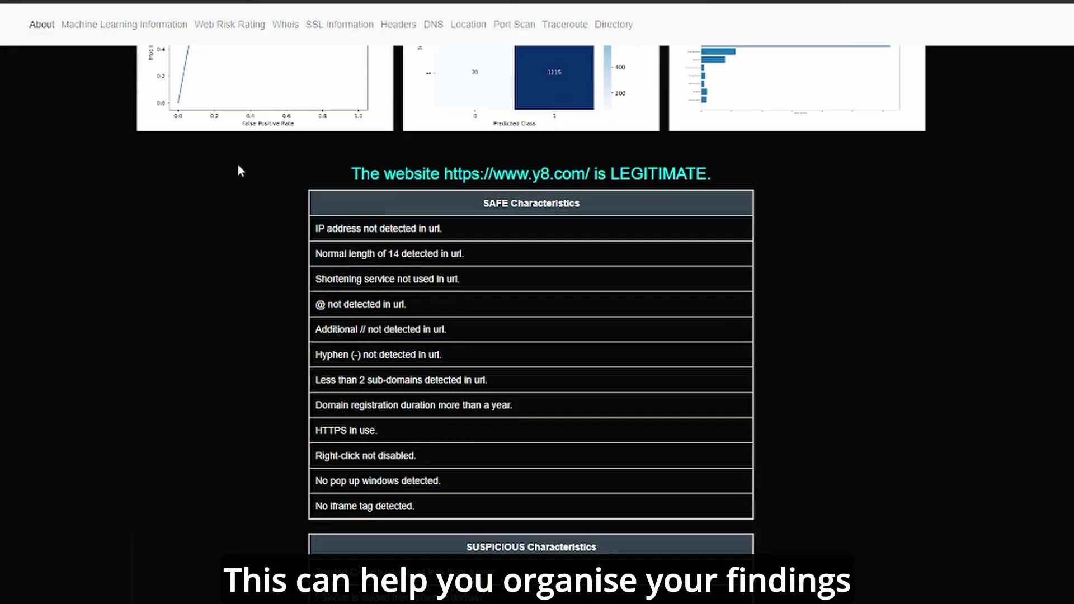
scroll(218, 143, "down", 2)
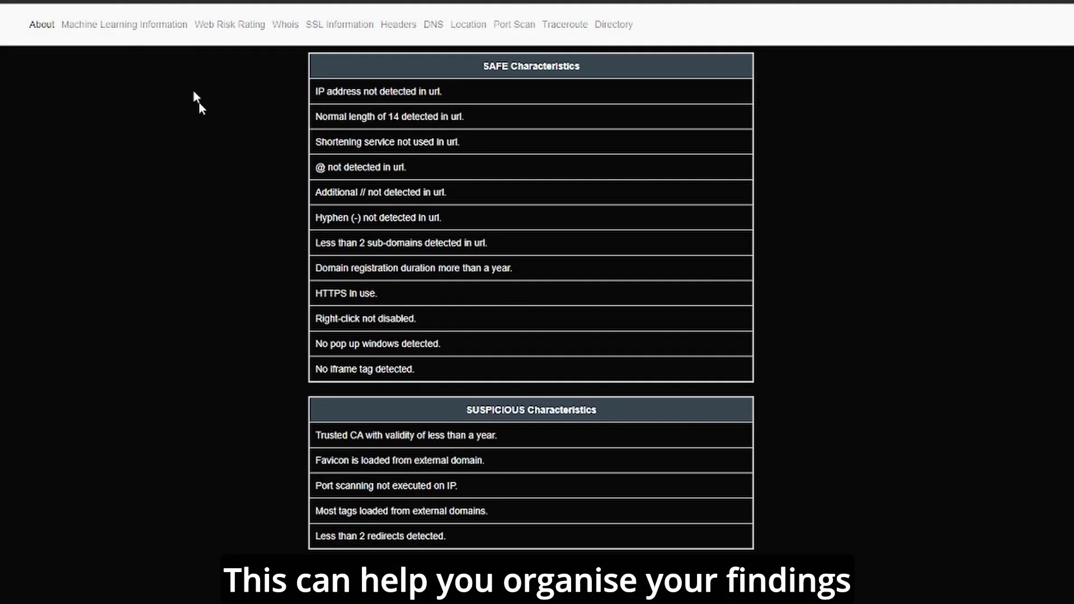
Jump through the Web Risk Rating, Whois, SSL/Headers, DNS/Location and Port Scan sections
left_click(240, 31)
left_click(285, 30)
left_click(398, 25)
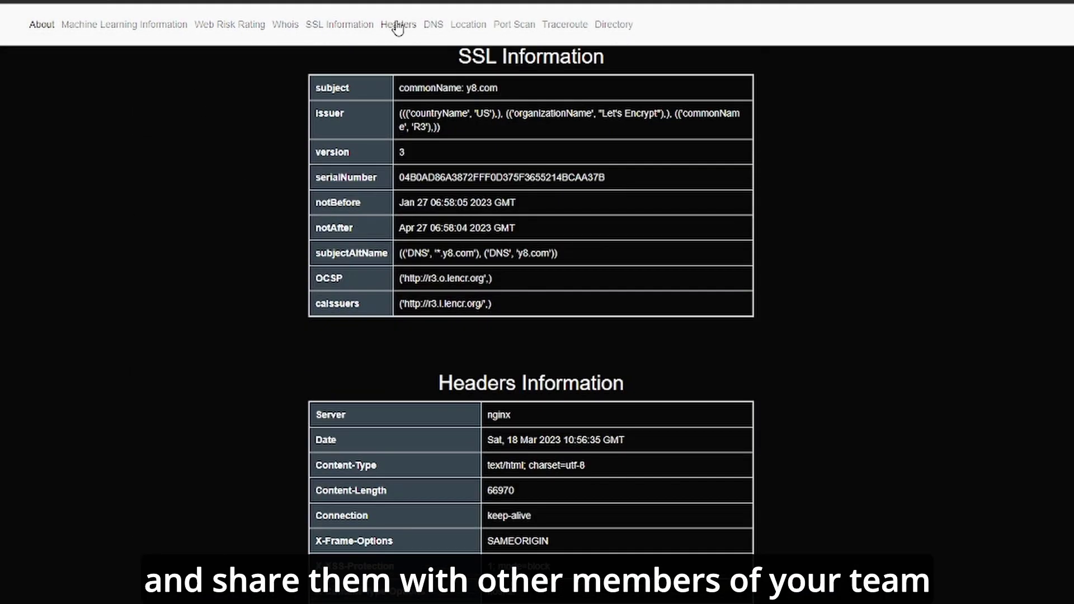
left_click(467, 24)
left_click(514, 25)
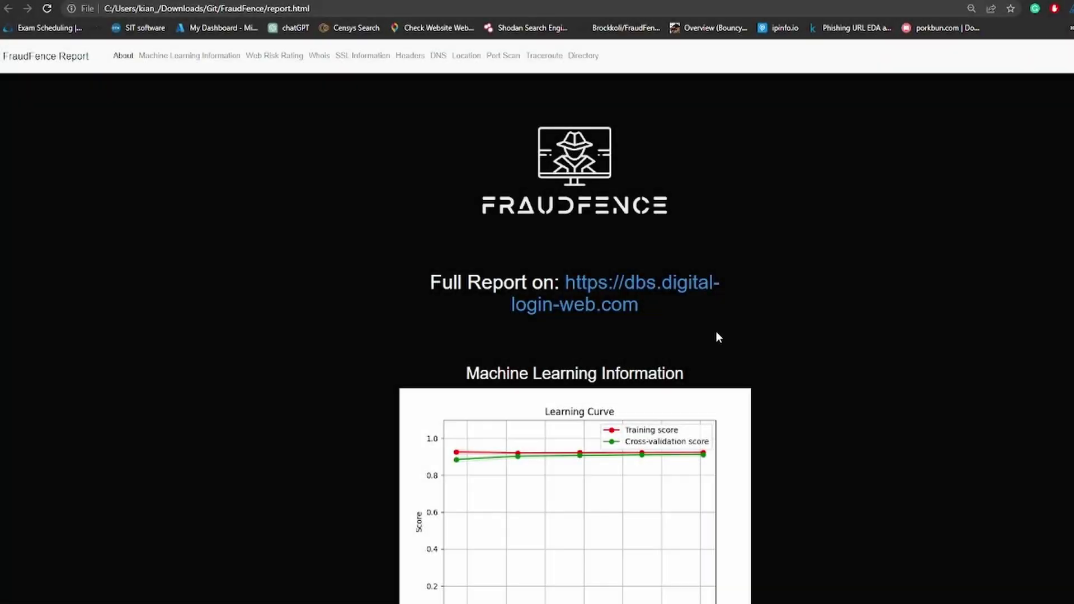
scroll(714, 335, "down", 3)
Enlarge each ML figure, then view the Server Location map around the Singapore marker
left_click(727, 358)
left_click(921, 319)
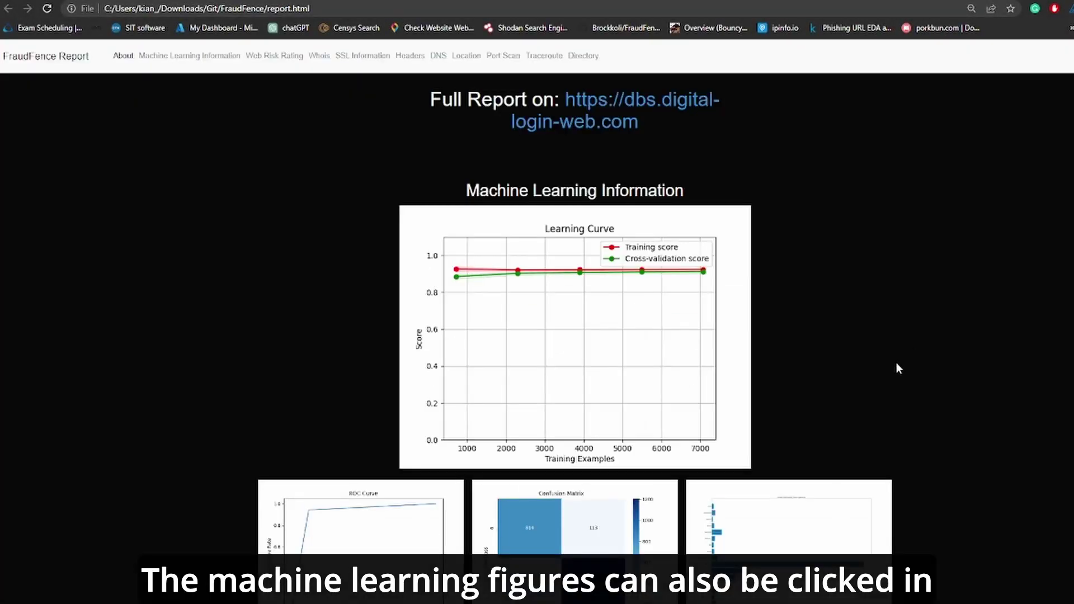
scroll(896, 366, "down", 3)
left_click(453, 375)
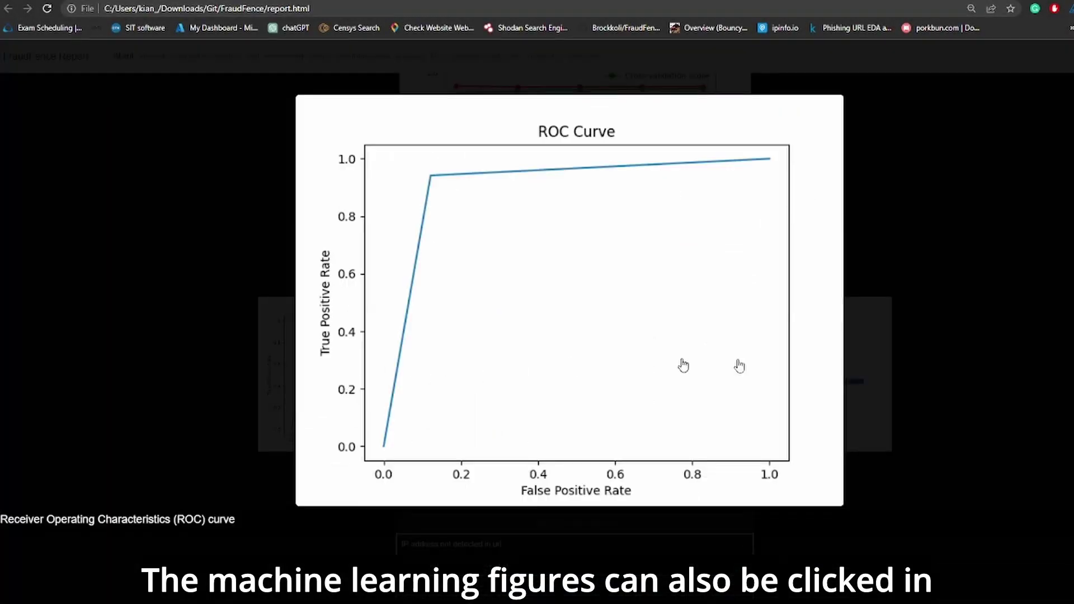
left_click(954, 375)
left_click(606, 384)
left_click(963, 354)
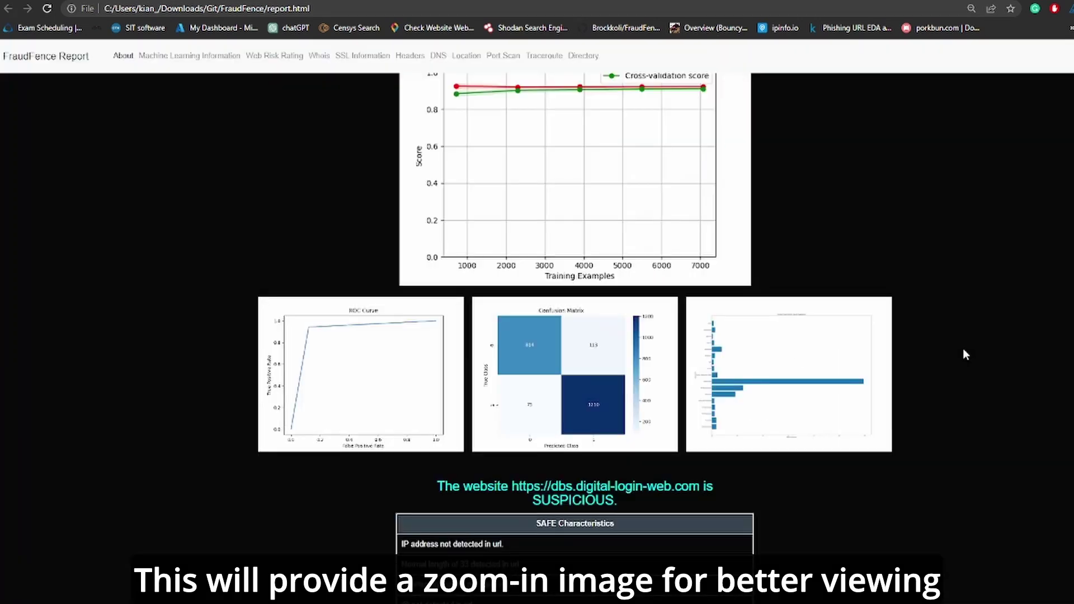
left_click(753, 377)
left_click(999, 360)
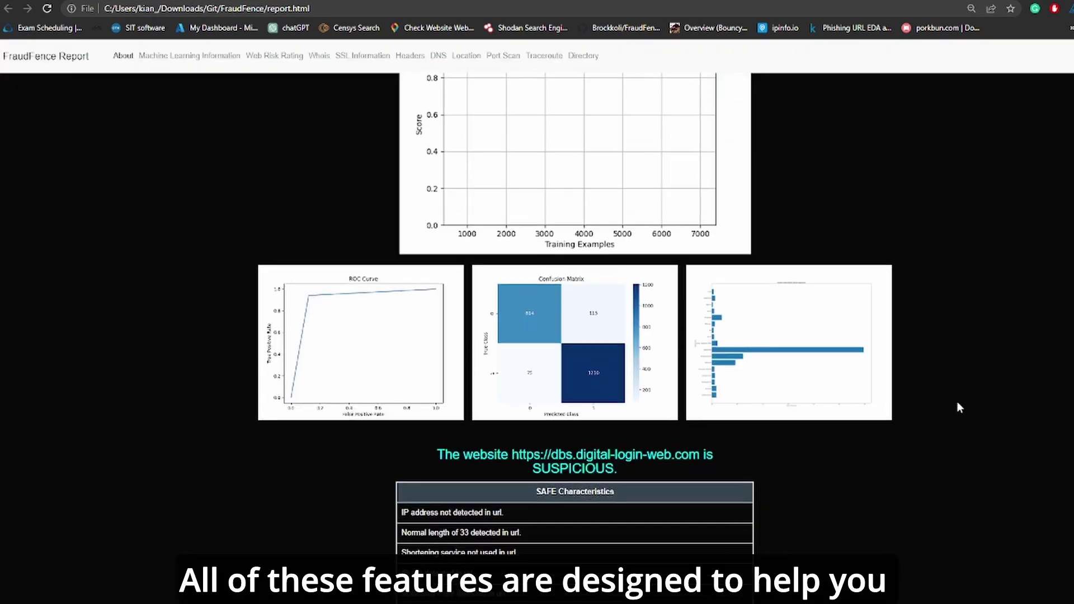
scroll(956, 407, "down", 5)
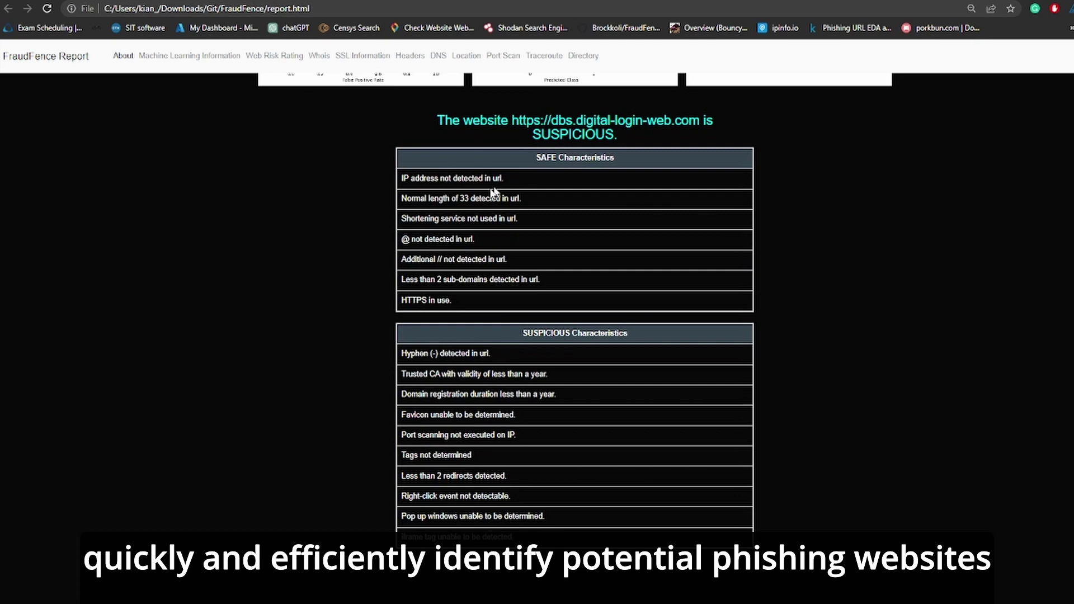
scroll(828, 435, "down", 3)
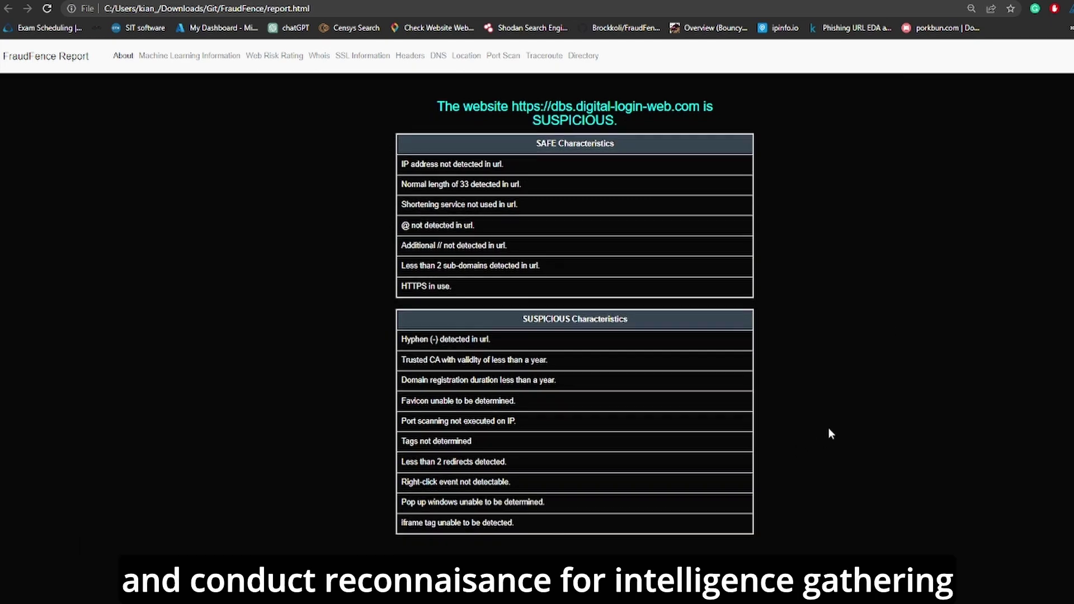
scroll(828, 430, "down", 3)
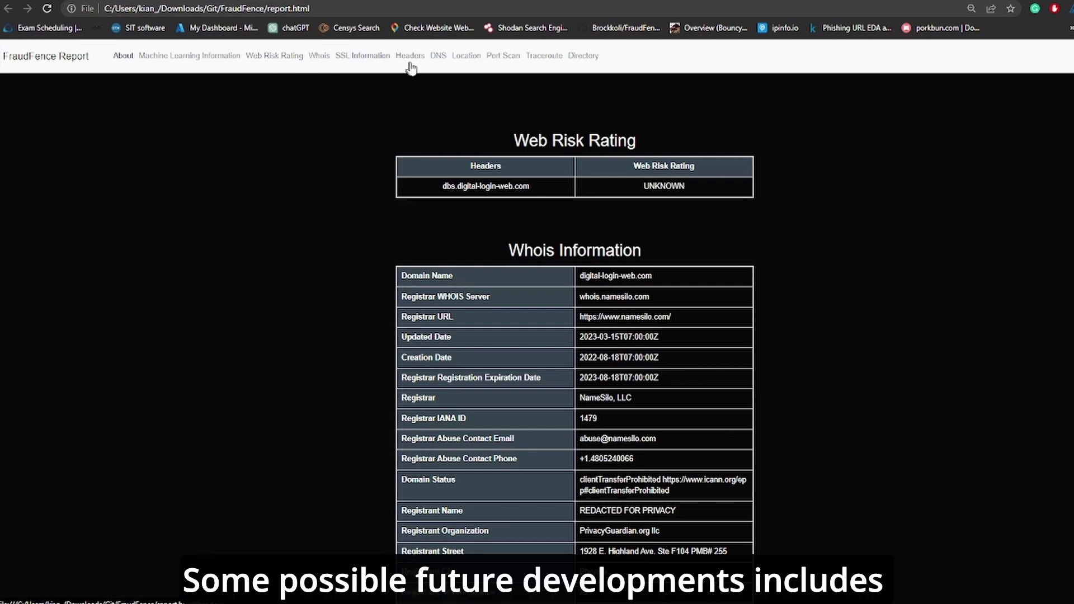
left_click(464, 65)
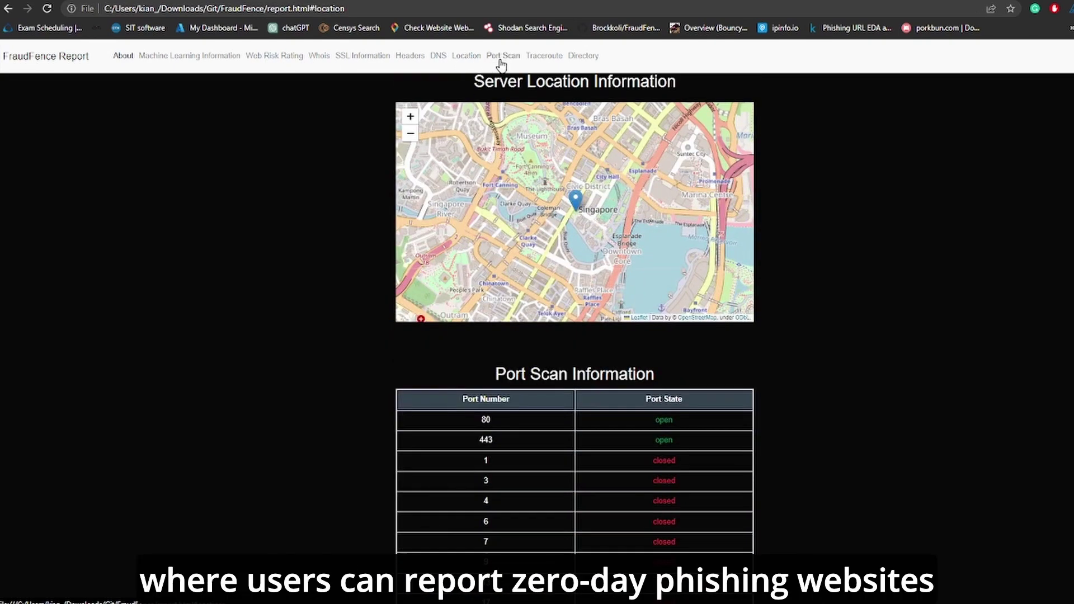
scroll(572, 202, "up", 1)
scroll(572, 202, "up", 1)
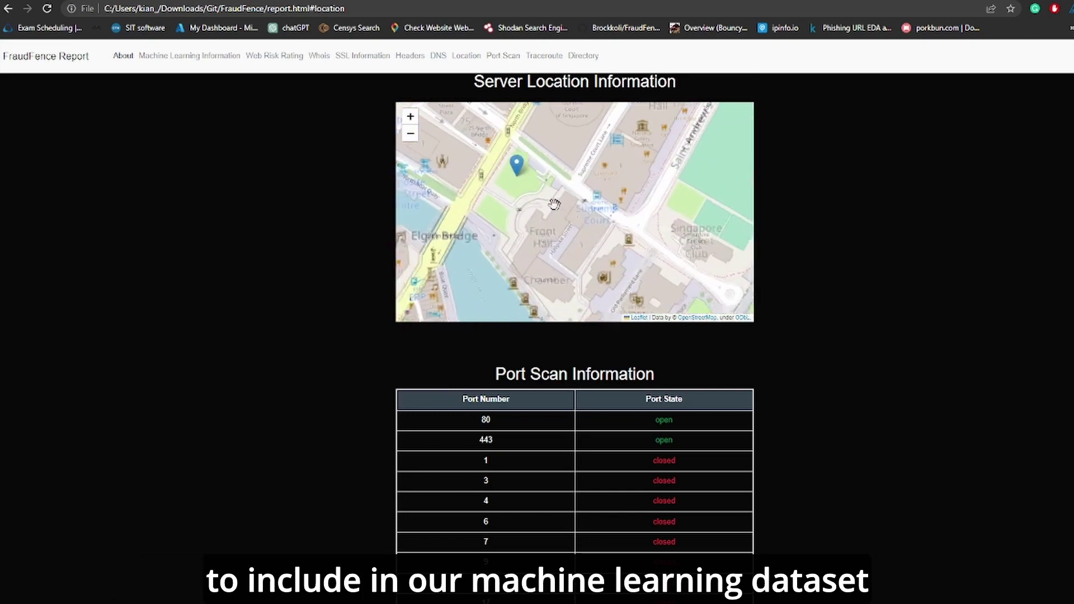
scroll(571, 206, "up", 1)
left_click(410, 133)
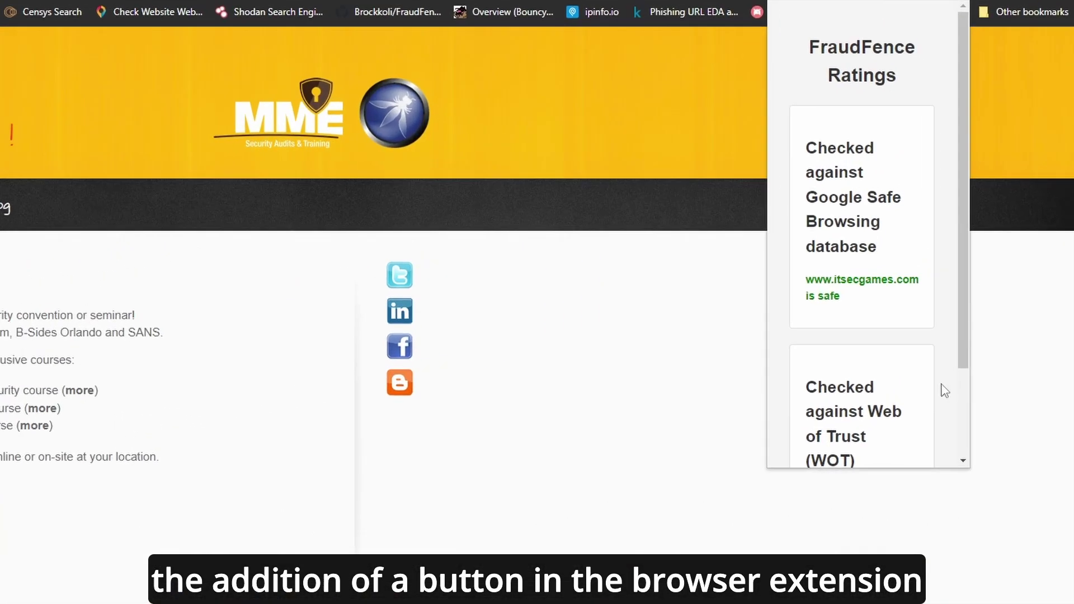
scroll(892, 378, "down", 2)
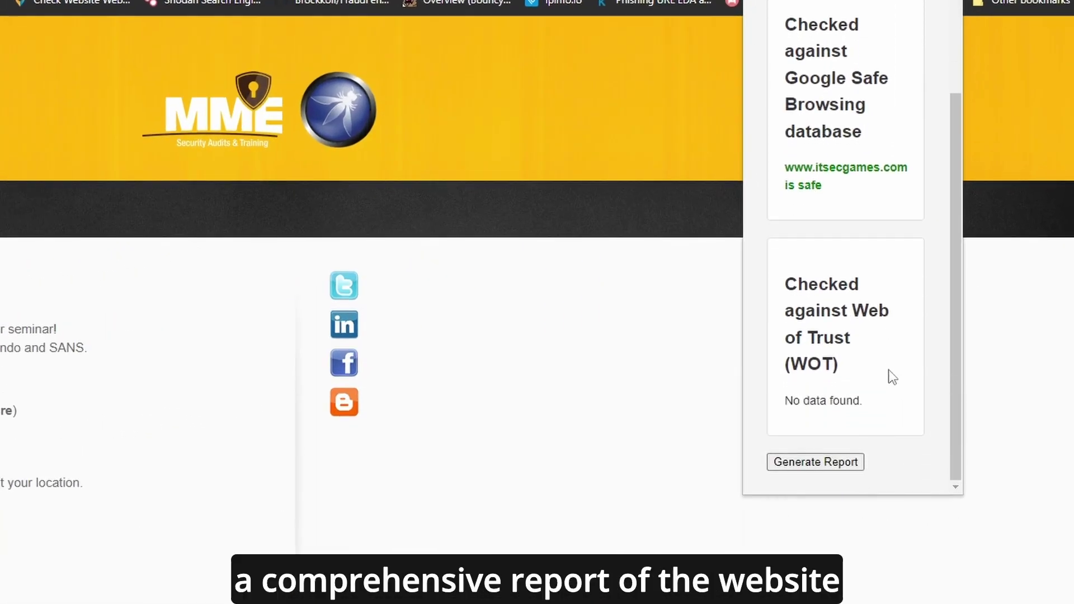
left_click(851, 466)
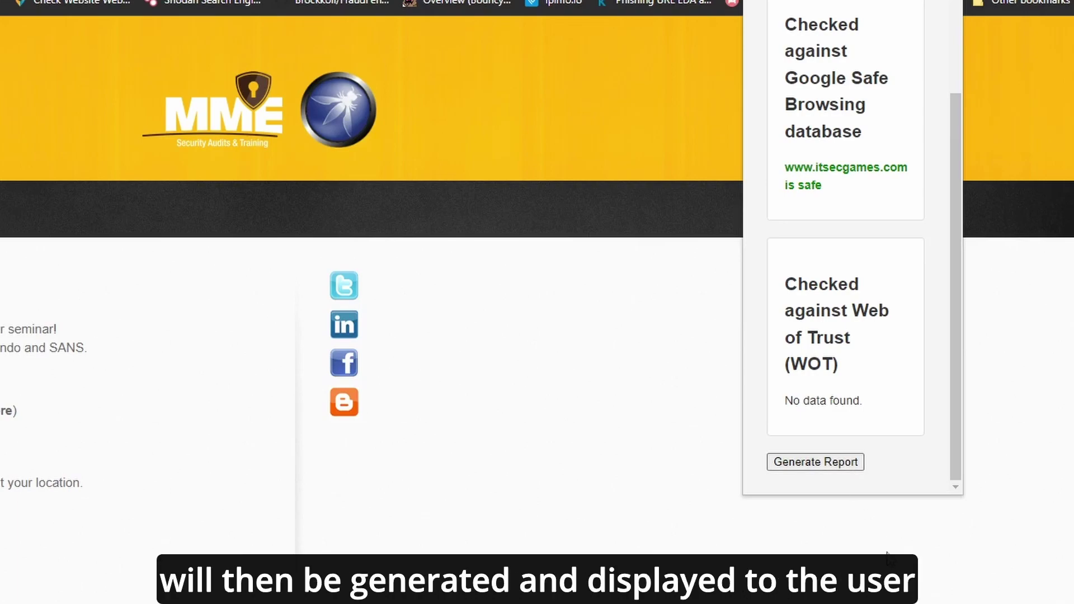